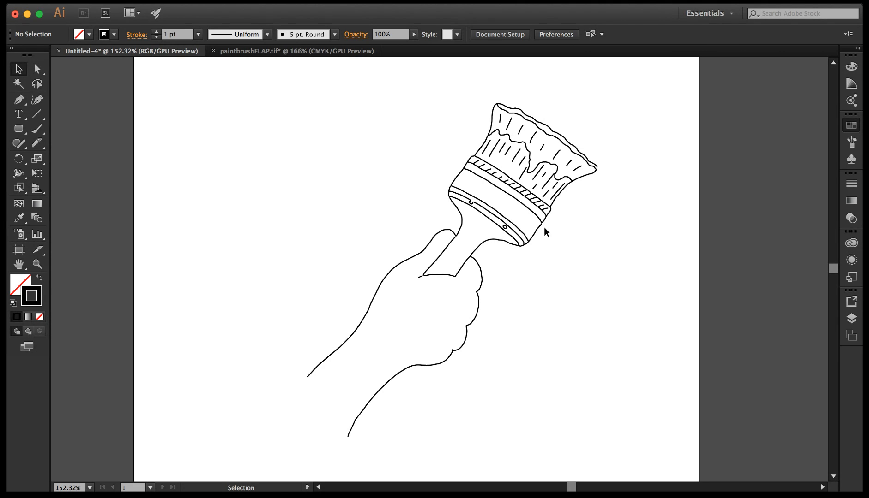
# Select the paths of the bristles' wavy paint line, tip and sides one by one to examine how the outline is built.
pyautogui.click(567, 178)
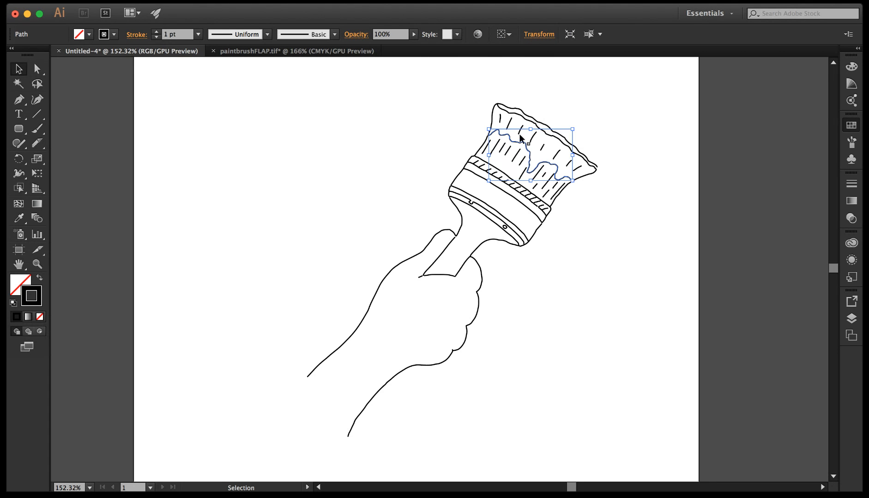
pyautogui.click(507, 120)
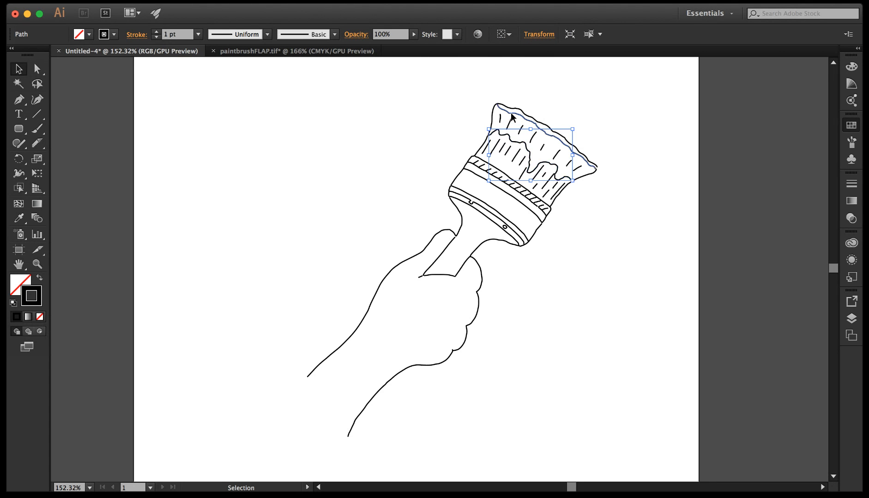
pyautogui.click(490, 125)
pyautogui.click(478, 150)
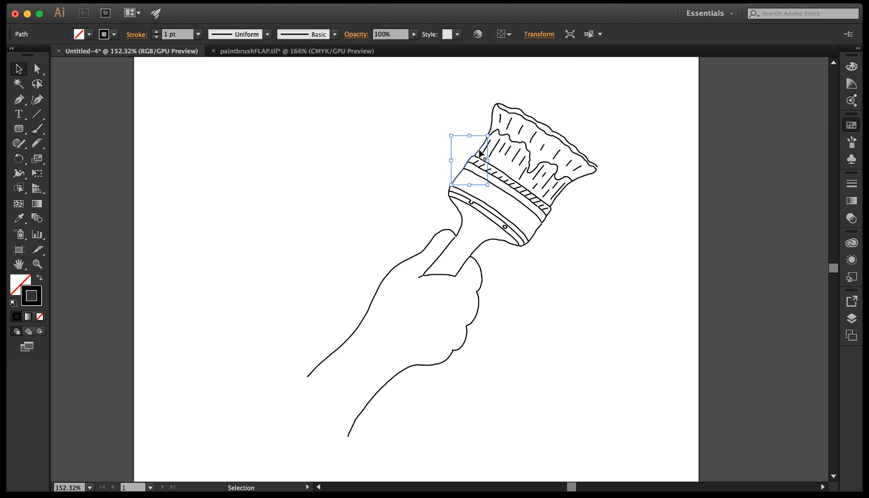
pyautogui.click(554, 199)
pyautogui.click(595, 248)
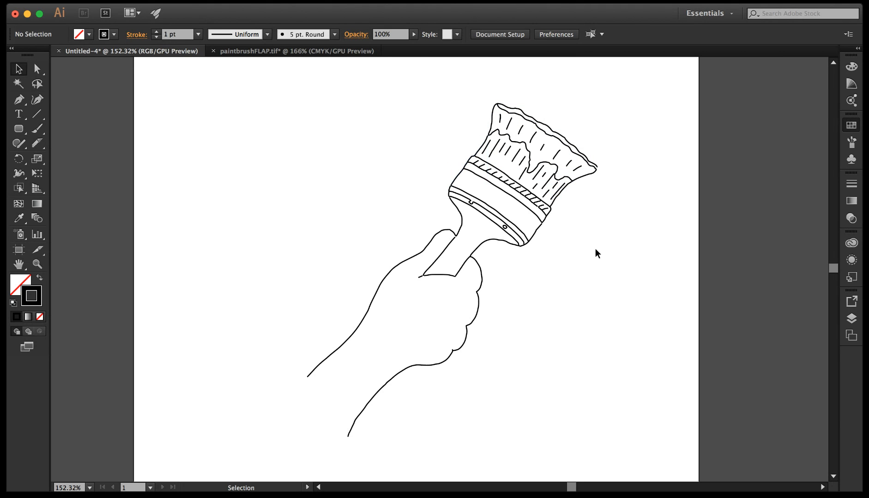
# Try to fill the wavy paint-line path across the bristles with red, and undo the fill.
pyautogui.click(546, 164)
pyautogui.press('x')
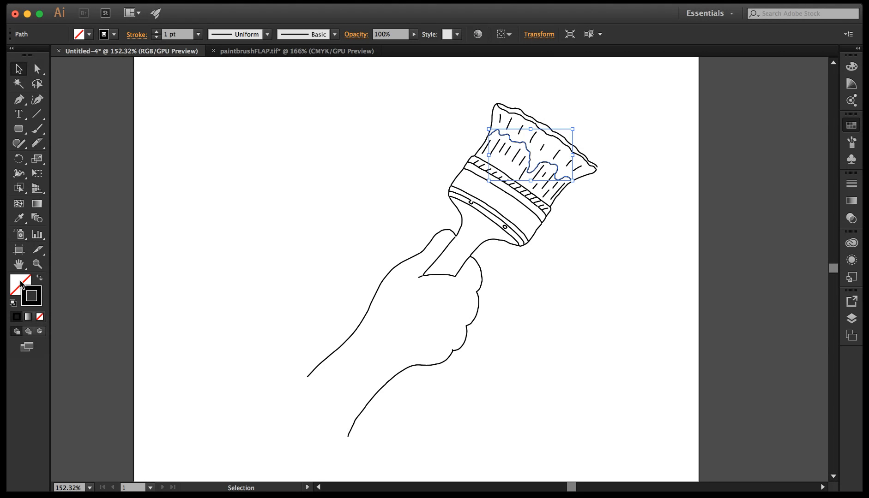
pyautogui.click(851, 126)
pyautogui.click(752, 137)
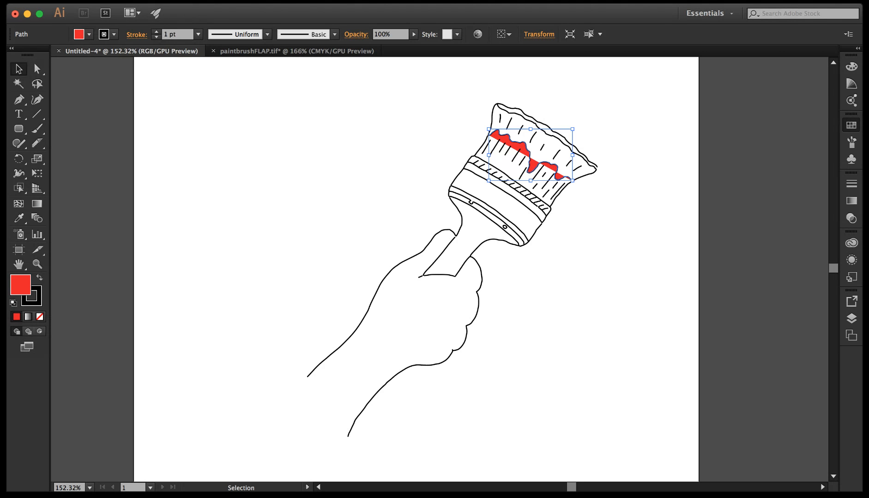
pyautogui.press('super+z')
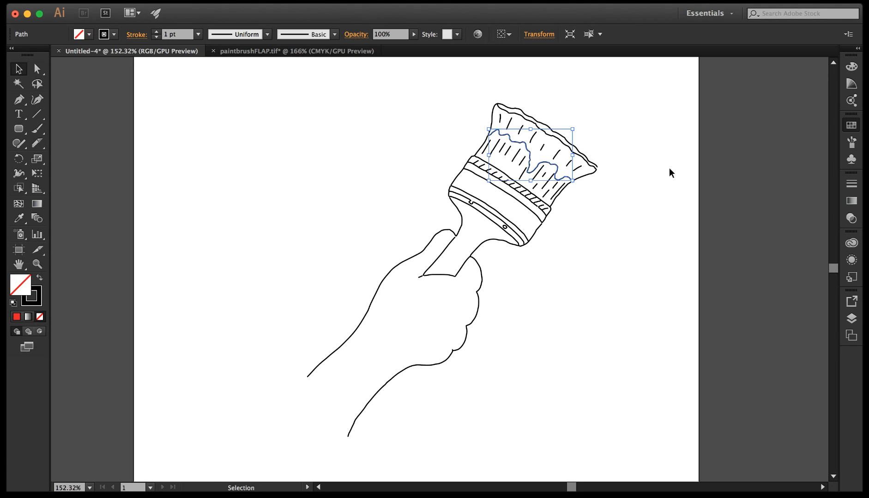
pyautogui.click(660, 165)
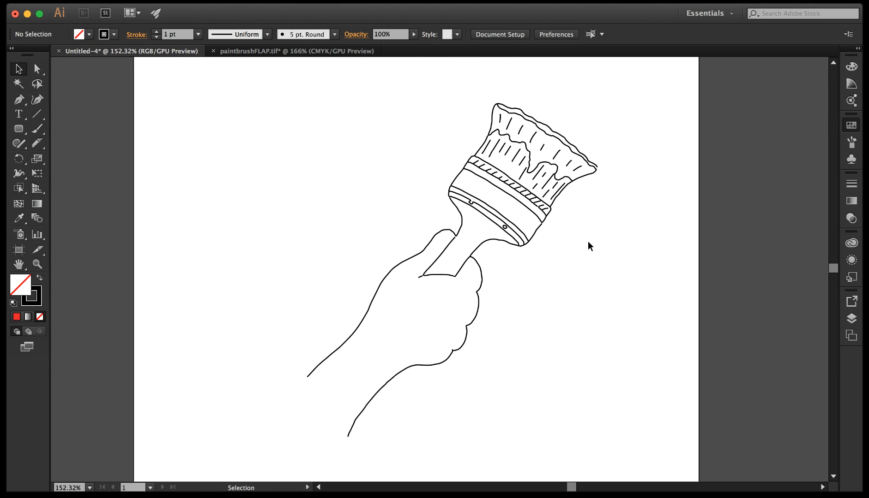
# Adjust the outline's end points where the paint line meets the bristles' left side and at the right bristle tip to close the gaps.
pyautogui.click(36, 264)
pyautogui.moveTo(449, 102); pyautogui.dragTo(588, 203)
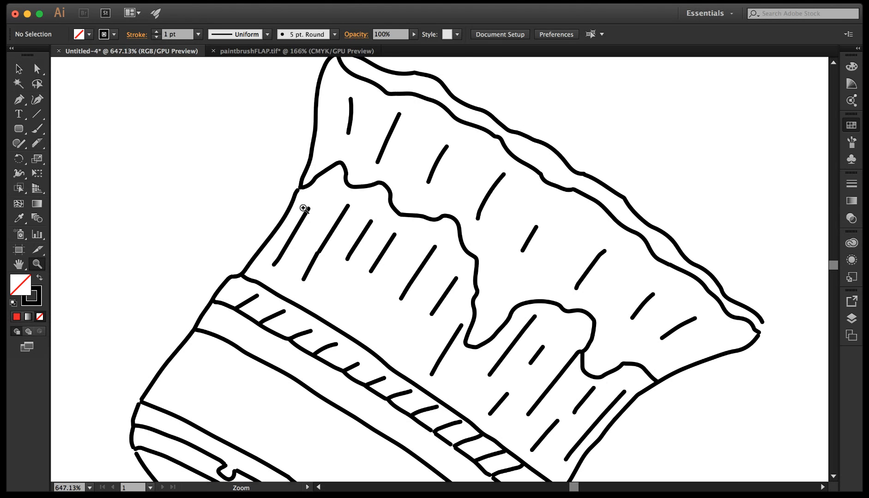
pyautogui.click(37, 68)
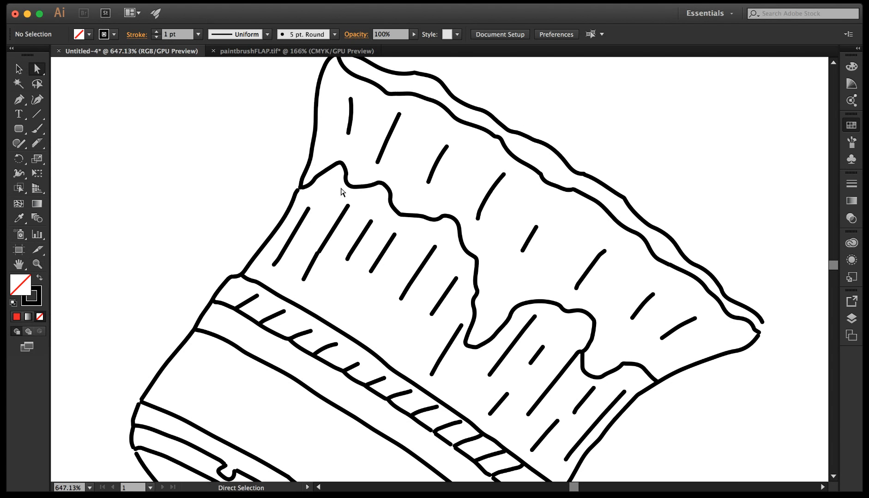
pyautogui.click(297, 191)
pyautogui.moveTo(298, 189); pyautogui.dragTo(298, 190)
pyautogui.click(688, 422)
pyautogui.click(758, 328)
pyautogui.moveTo(758, 330); pyautogui.dragTo(765, 322)
pyautogui.click(784, 391)
# Select the entire hand and paintbrush drawing and convert it into a Live Paint group.
pyautogui.press('super+0')
pyautogui.click(37, 264)
pyautogui.moveTo(272, 103); pyautogui.dragTo(627, 388)
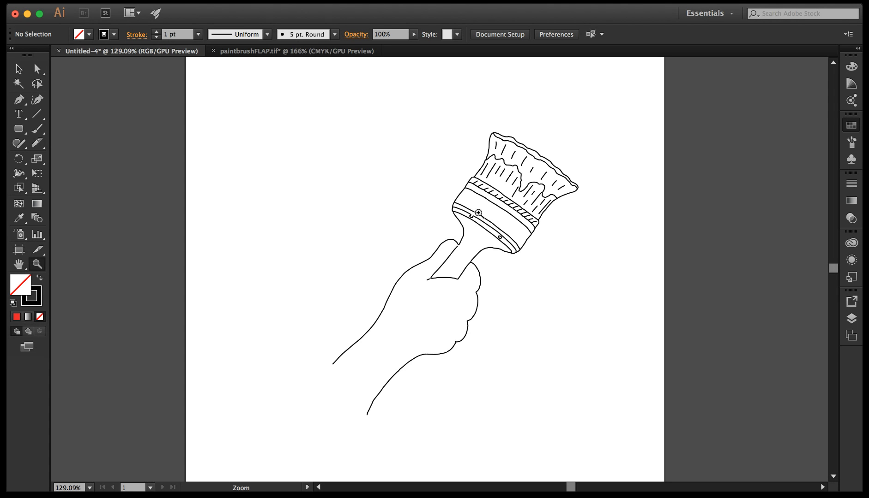
pyautogui.click(17, 70)
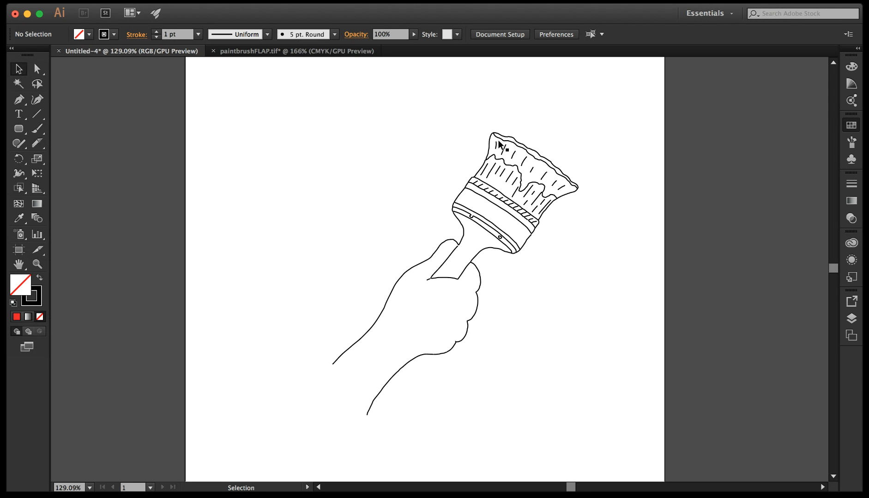
pyautogui.click(19, 189)
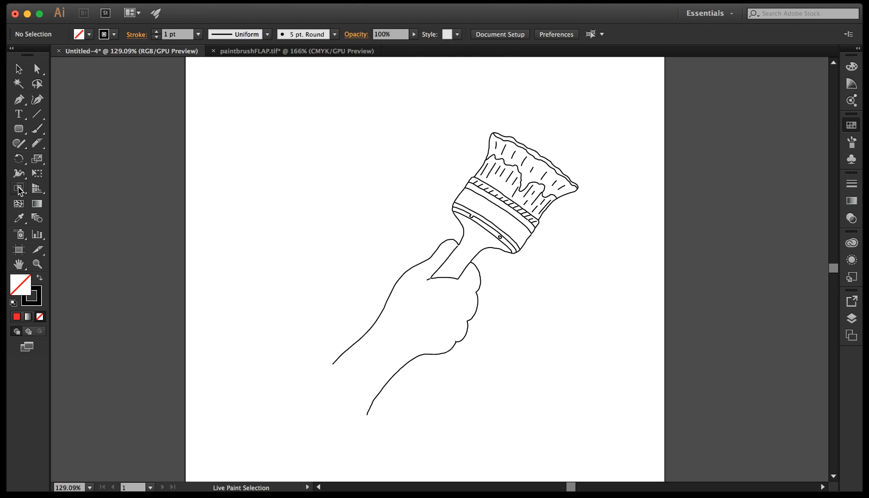
pyautogui.click(19, 189)
pyautogui.click(20, 70)
pyautogui.moveTo(289, 99)
pyautogui.mouseDown()
pyautogui.moveTo(489, 196)
pyautogui.moveTo(618, 441)
pyautogui.mouseUp()
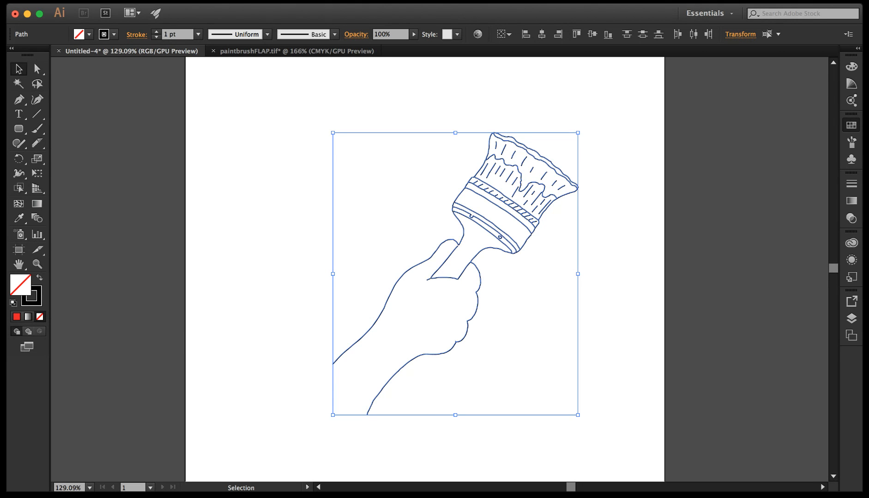
pyautogui.press('super+alt+x')
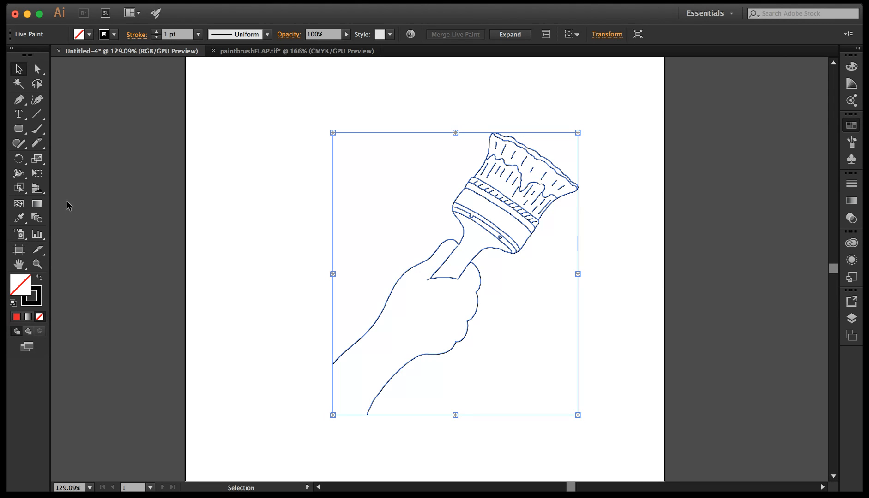
# Fill the brush handle with red using the Live Paint Bucket.
pyautogui.click(19, 189)
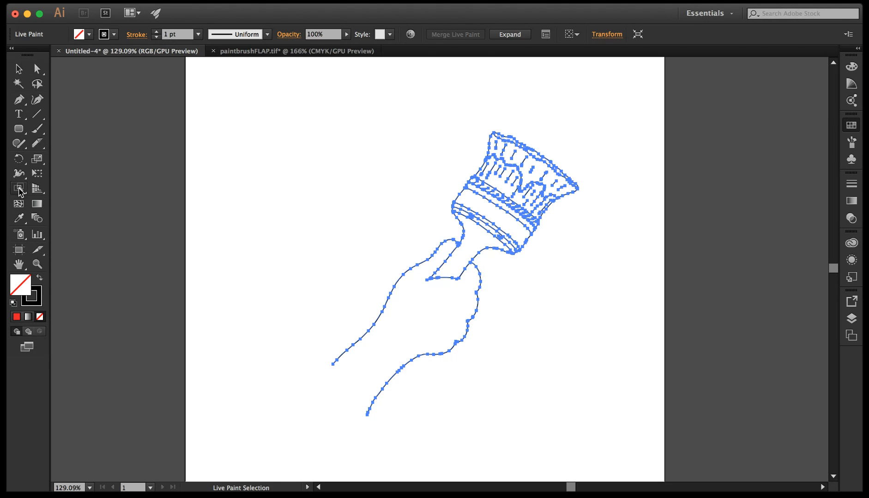
pyautogui.click(19, 69)
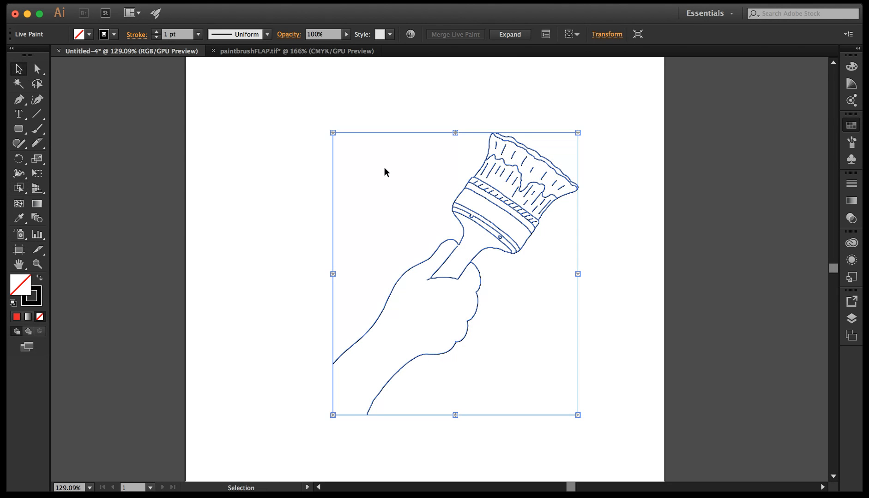
pyautogui.click(306, 146)
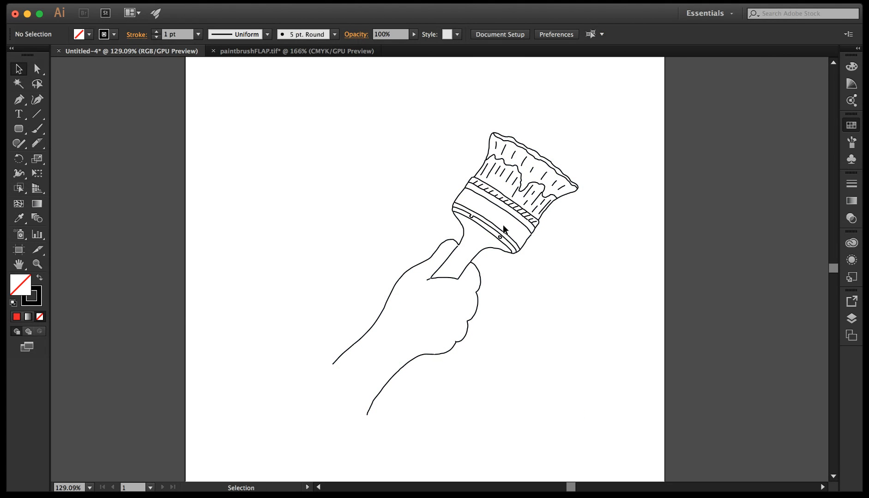
pyautogui.click(18, 188)
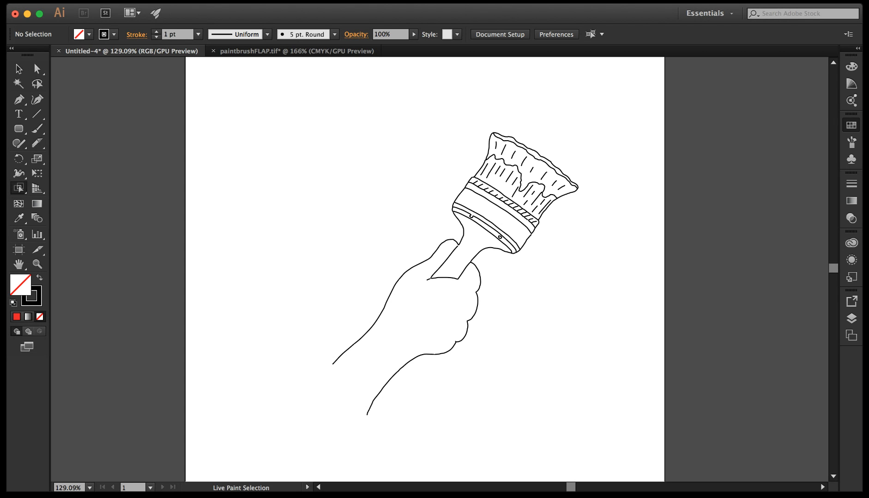
pyautogui.press('k')
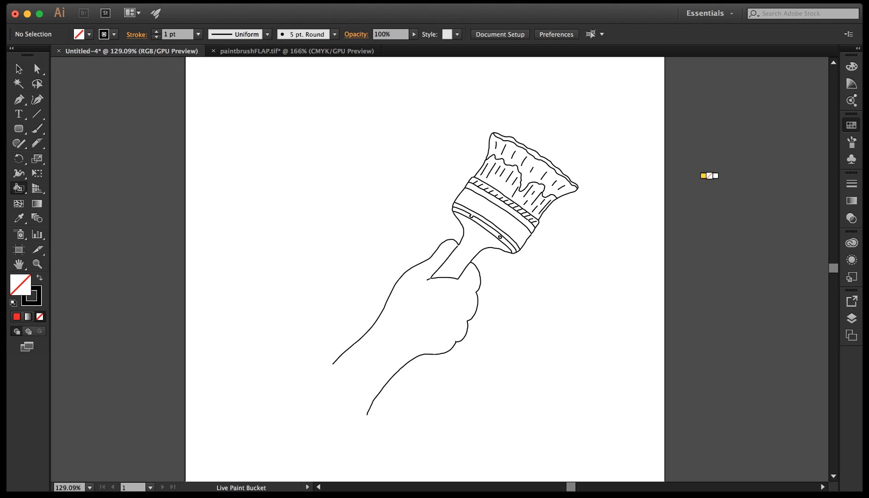
pyautogui.press('Left')
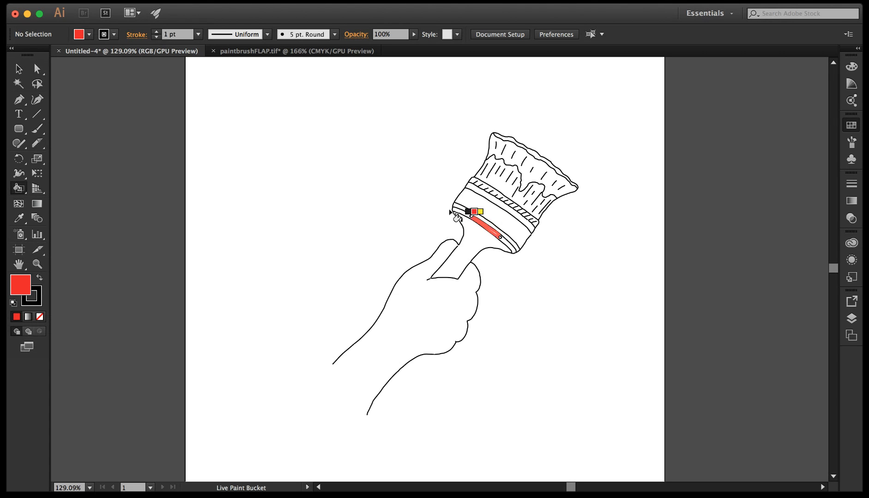
pyautogui.click(484, 245)
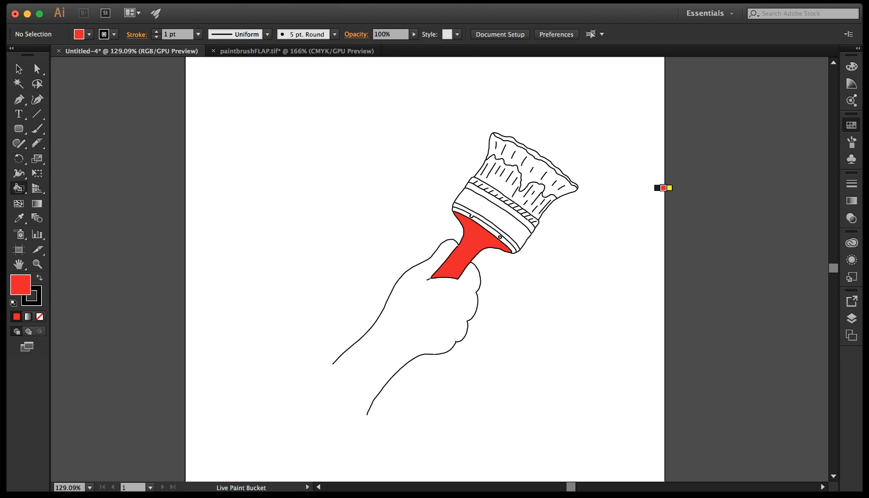
# Fill the paint-covered part of the bristles with blue and the narrow strip along their tip with dark navy.
pyautogui.press('Right')
pyautogui.press('Right')
pyautogui.press('Right')
pyautogui.press('Right')
pyautogui.click(538, 172)
pyautogui.click(513, 150)
pyautogui.click(497, 151)
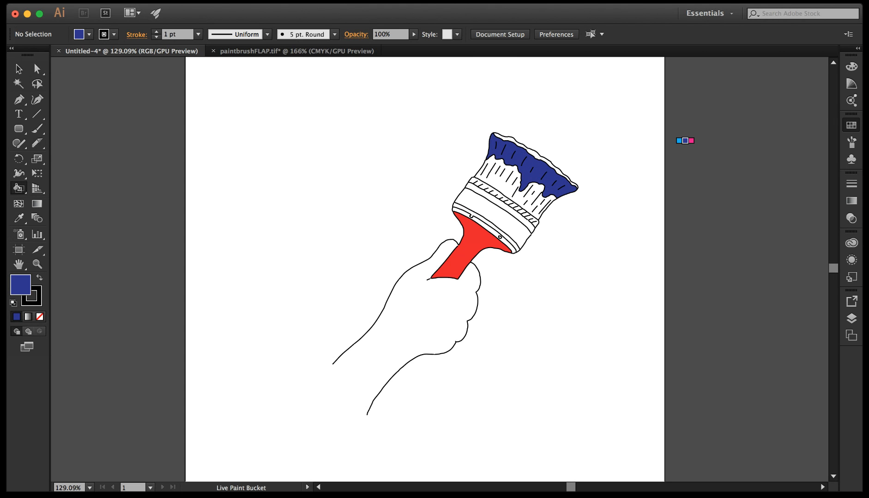
pyautogui.press('Down')
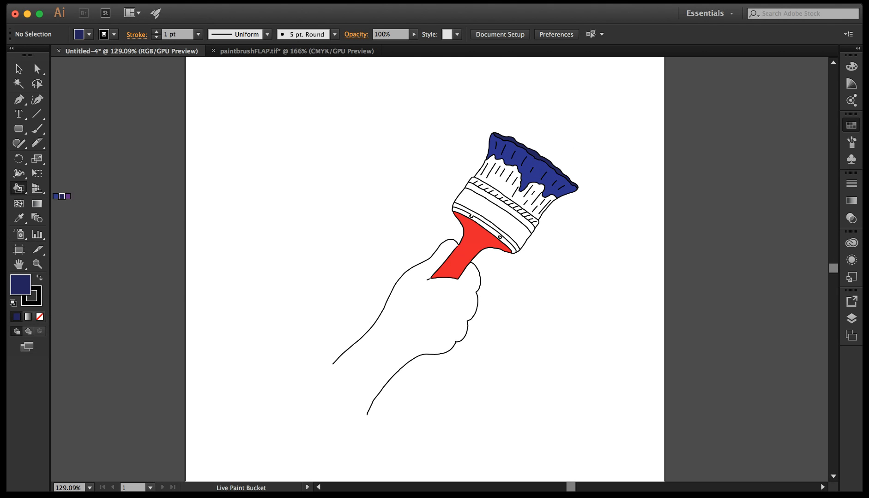
# With Live Paint Selection, recolour the line along the metal band's lower edge orange and the line running past the rivets magenta.
pyautogui.click(45, 263)
pyautogui.moveTo(378, 119)
pyautogui.mouseDown()
pyautogui.moveTo(635, 298)
pyautogui.moveTo(639, 329)
pyautogui.mouseUp()
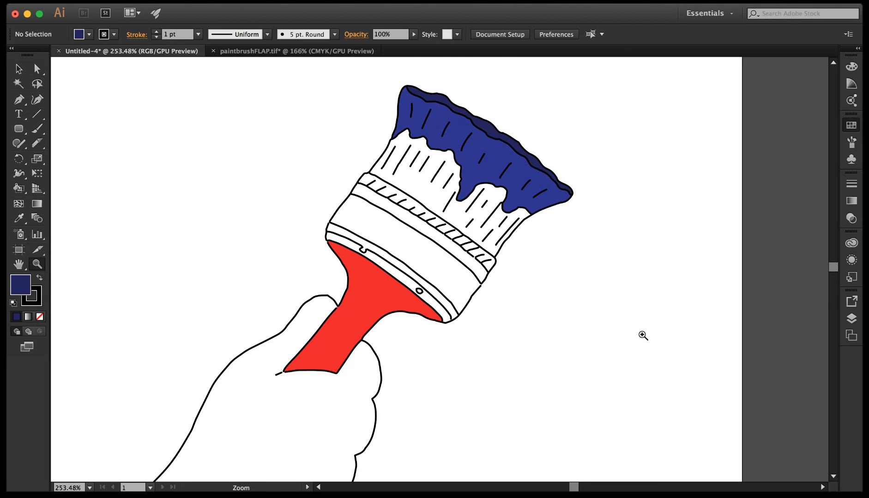
pyautogui.click(20, 188)
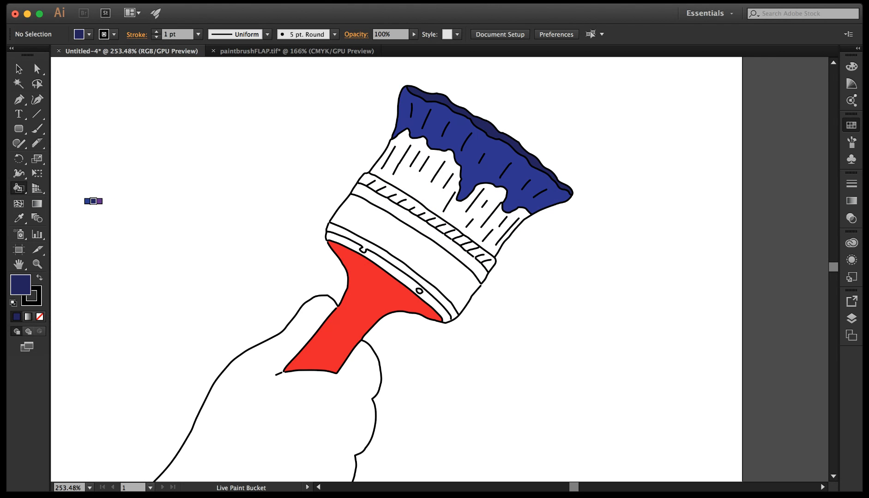
pyautogui.hotkey('shift', 'l')
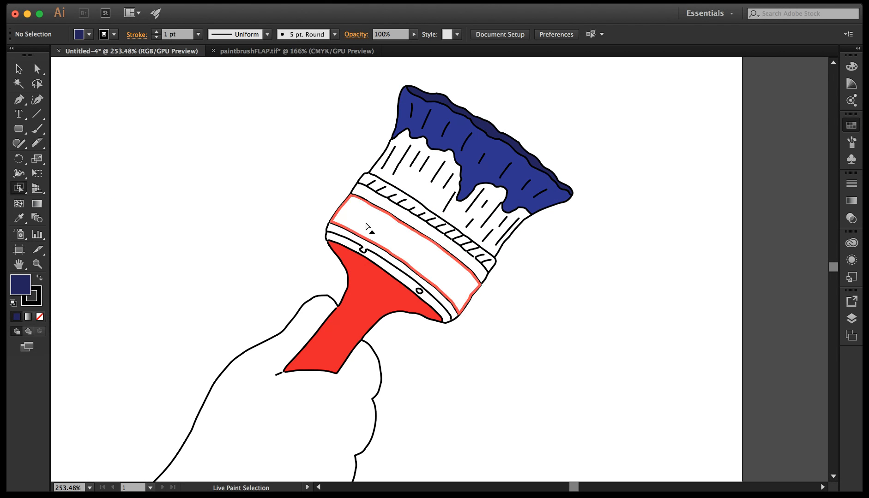
pyautogui.click(351, 237)
pyautogui.click(333, 220)
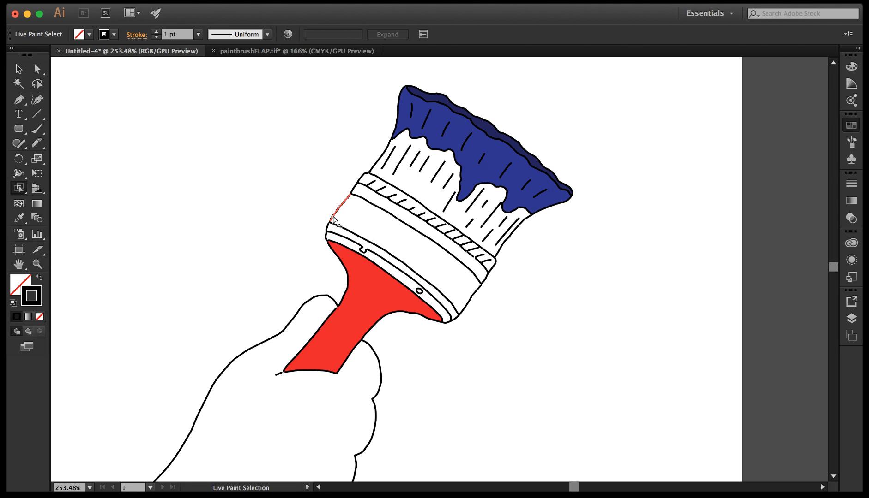
pyautogui.click(359, 239)
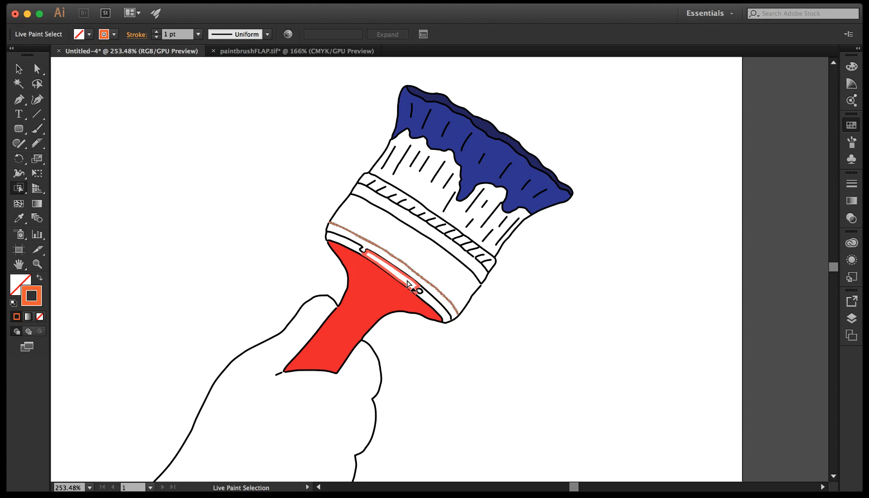
pyautogui.click(410, 279)
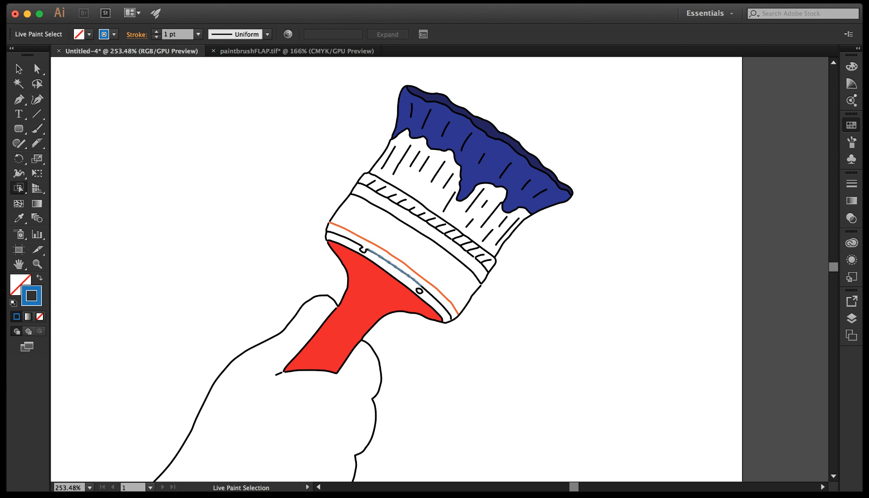
pyautogui.click(430, 297)
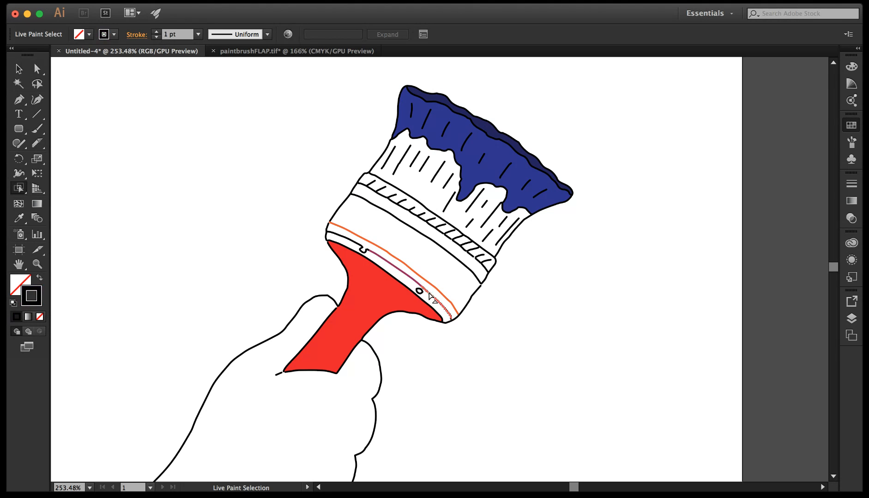
# Swap the magenta stroke colour to the fill and paint the bare bristles and the metal band's wide and narrow strips with it.
pyautogui.click(19, 189)
pyautogui.click(107, 206)
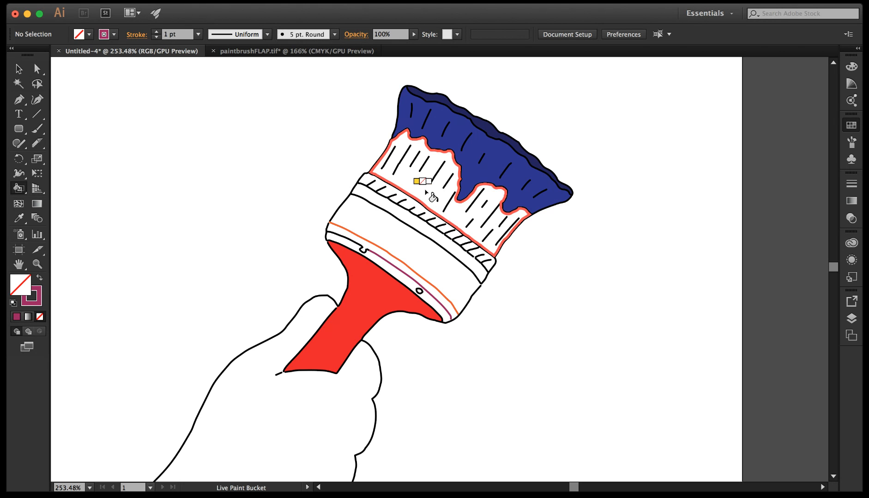
pyautogui.click(39, 277)
pyautogui.click(437, 181)
pyautogui.click(446, 269)
pyautogui.click(391, 269)
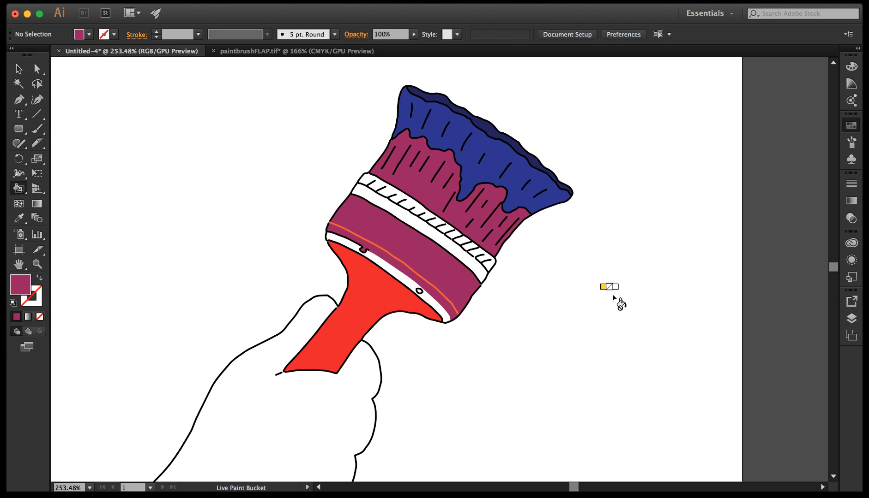
pyautogui.click(417, 221)
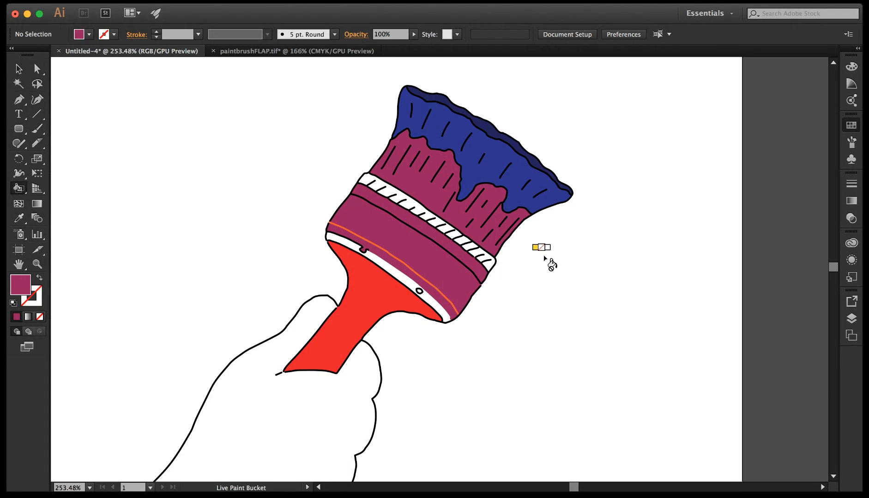
# Fill the wide strip of the brush's metal band with light grey using the Live Paint Bucket.
pyautogui.press('super+0')
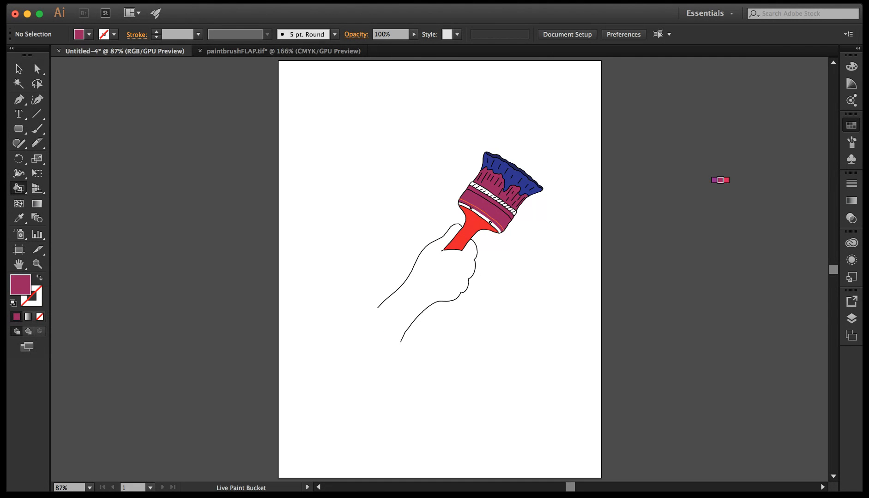
pyautogui.press('Left')
pyautogui.click(493, 203)
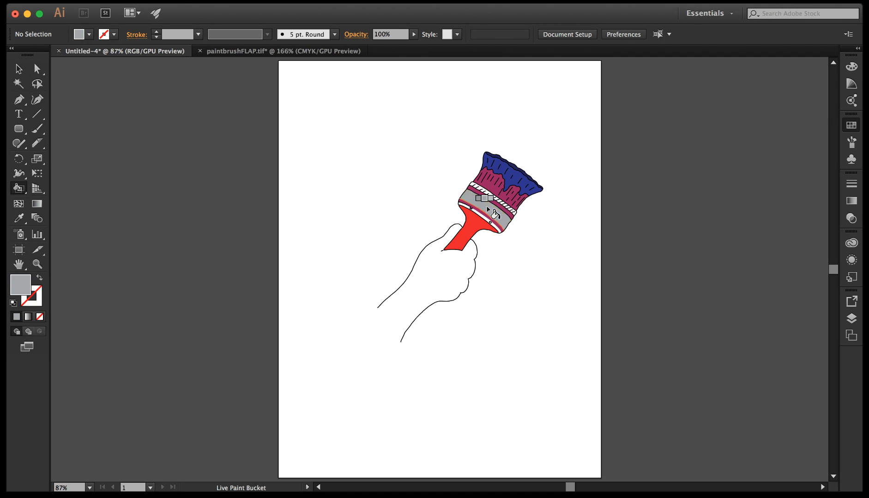
# Fill the remaining narrow strips of the brush's metal band with the same light grey.
pyautogui.click(484, 215)
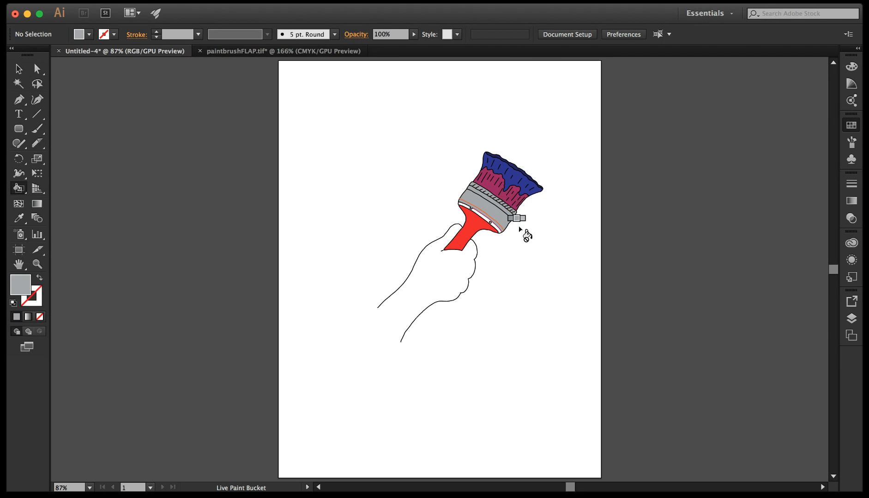
pyautogui.click(468, 210)
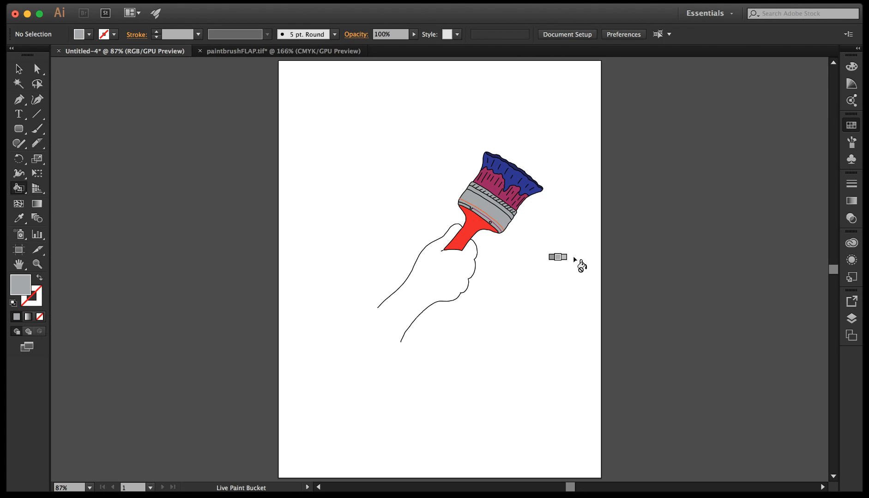
pyautogui.click(37, 266)
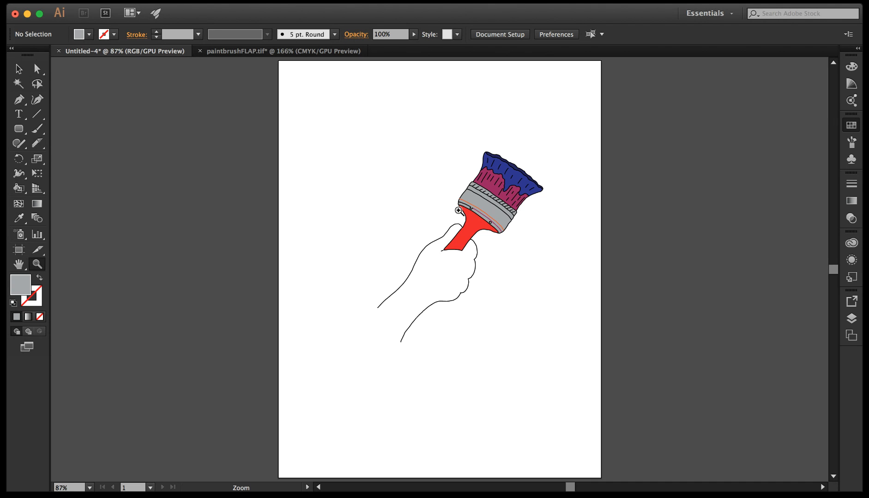
pyautogui.click(19, 187)
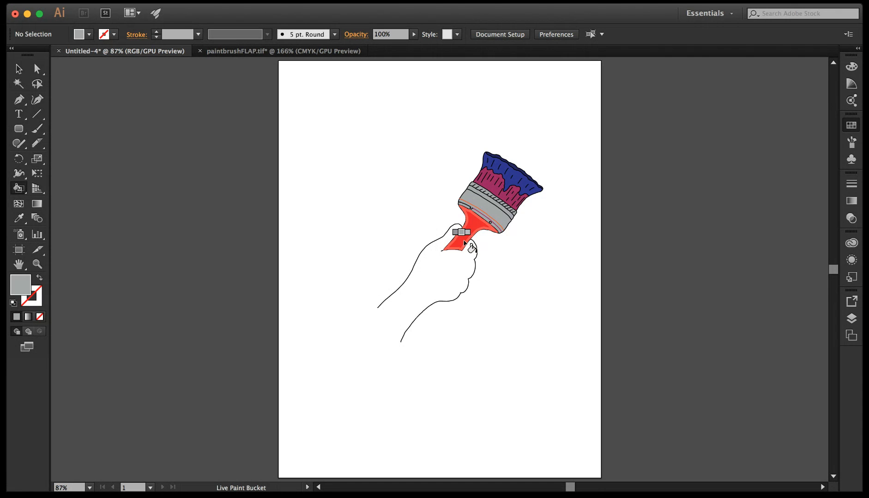
# Close the open wrist by moving the upper forearm line's end point onto the lower forearm line's end with Direct Selection.
pyautogui.click(35, 69)
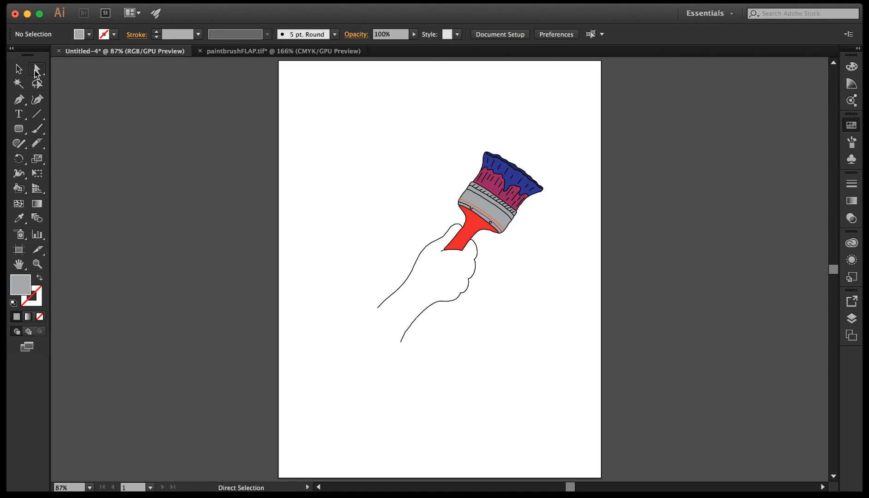
pyautogui.click(401, 343)
pyautogui.moveTo(402, 346); pyautogui.dragTo(379, 310)
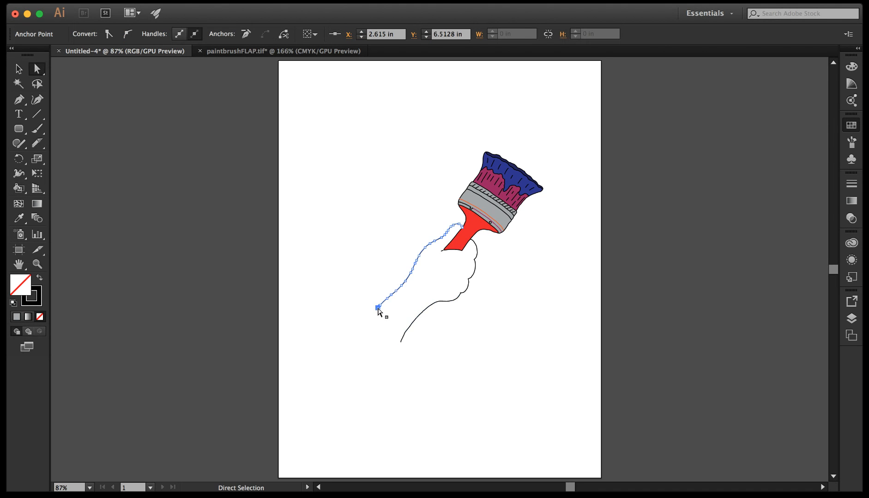
pyautogui.click(442, 302)
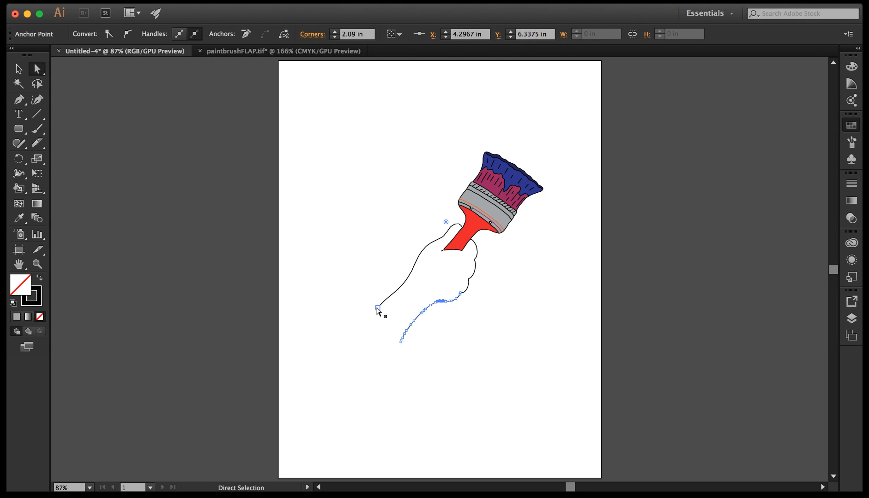
pyautogui.click(37, 264)
pyautogui.moveTo(325, 250); pyautogui.dragTo(545, 391)
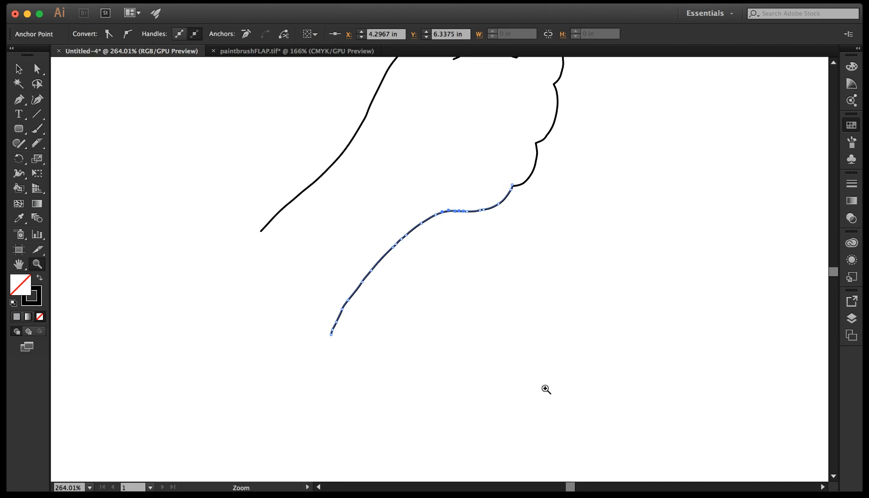
pyautogui.click(36, 69)
pyautogui.click(261, 231)
pyautogui.moveTo(261, 231)
pyautogui.mouseDown()
pyautogui.moveTo(278, 272)
pyautogui.moveTo(324, 334)
pyautogui.moveTo(318, 329)
pyautogui.mouseUp()
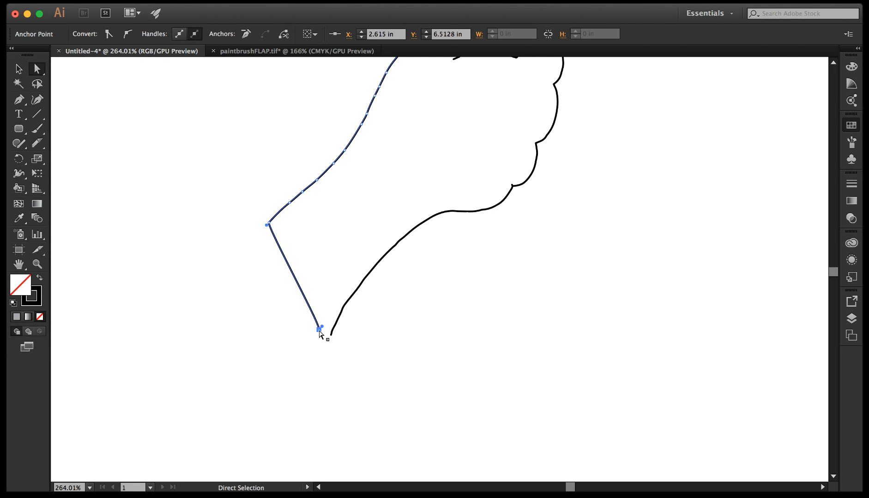
pyautogui.click(21, 190)
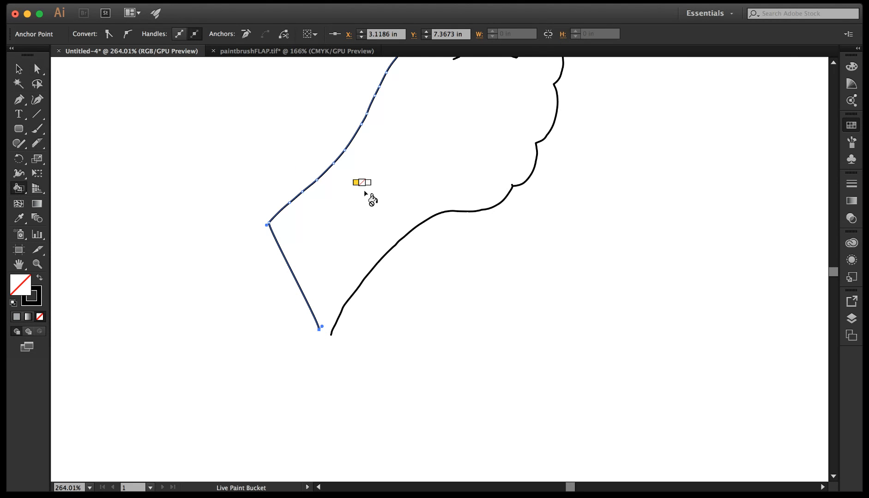
pyautogui.click(37, 69)
pyautogui.moveTo(322, 328); pyautogui.dragTo(329, 335)
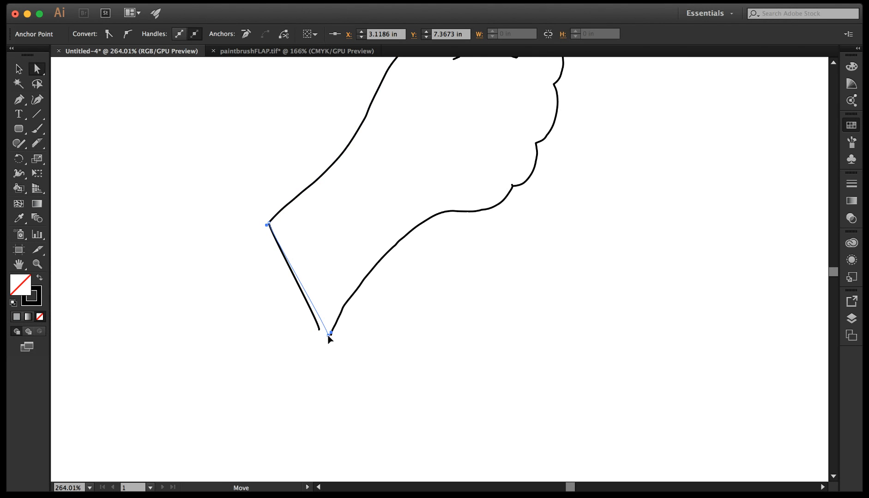
# Fill the closed hand and forearm region with brown using the Live Paint Bucket and clear the selection.
pyautogui.click(19, 189)
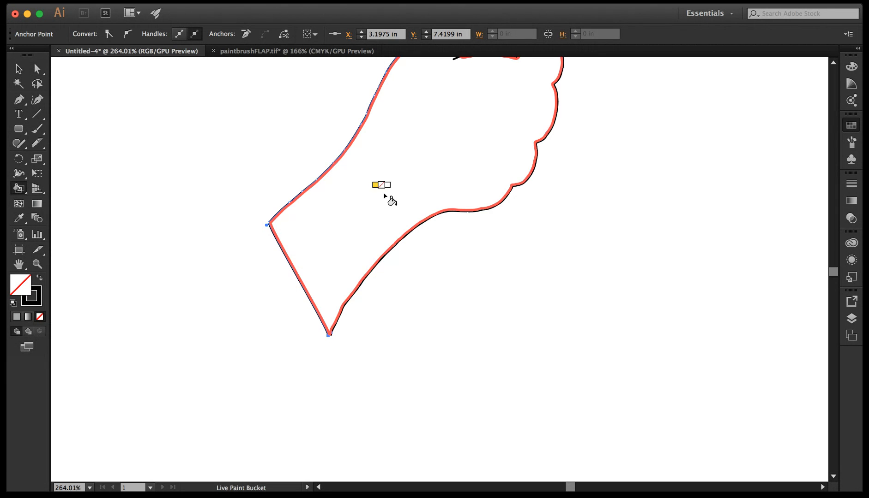
pyautogui.press('super+minus')
pyautogui.press('super+minus')
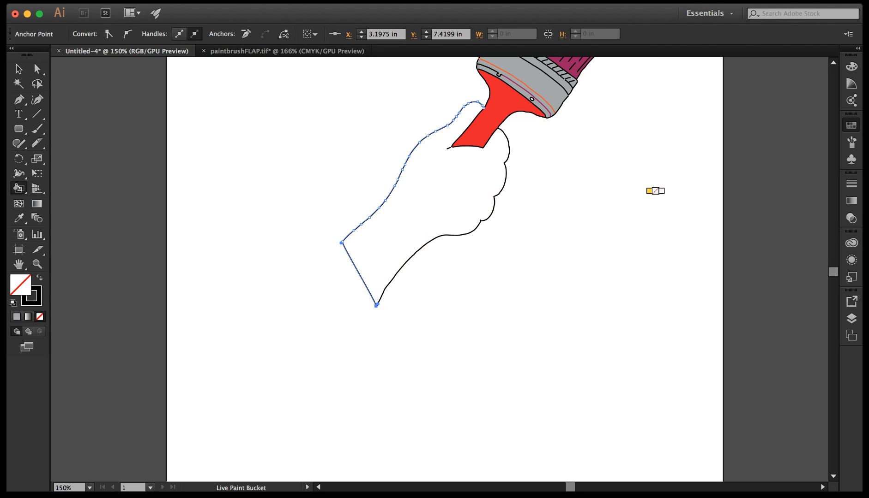
pyautogui.press('Left')
pyautogui.click(443, 218)
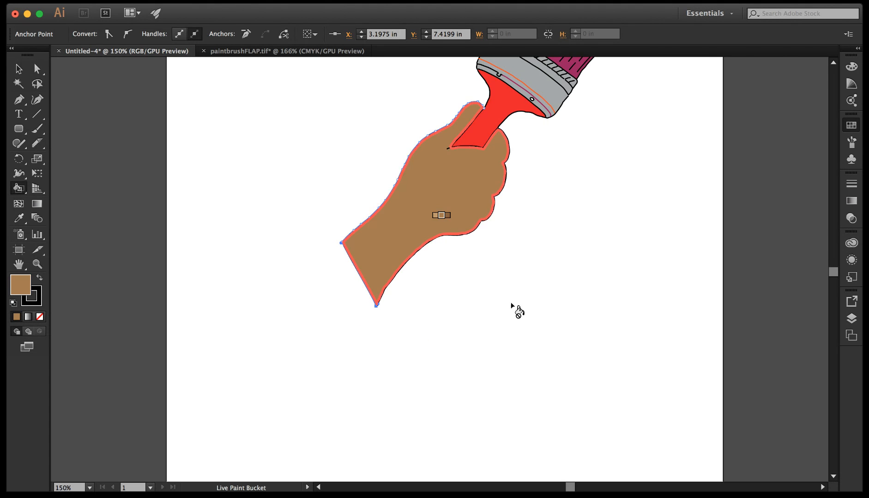
pyautogui.press('super+minus')
pyautogui.press('super+minus')
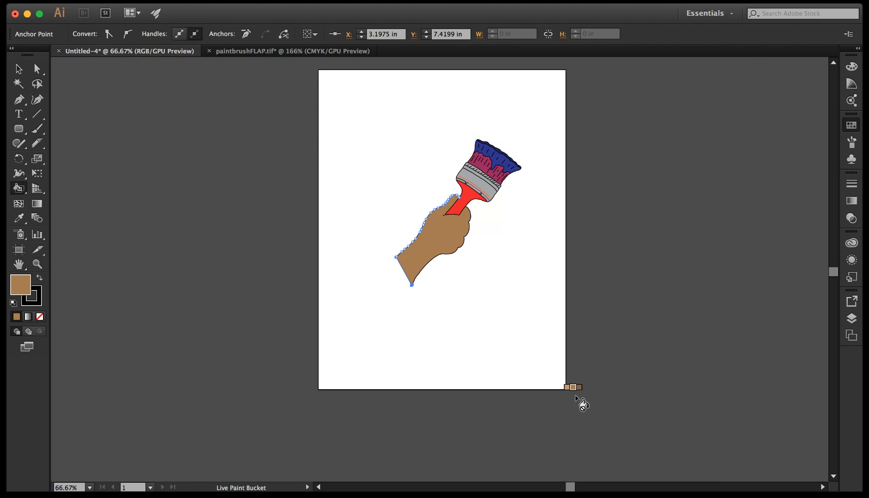
pyautogui.click(19, 68)
pyautogui.click(469, 271)
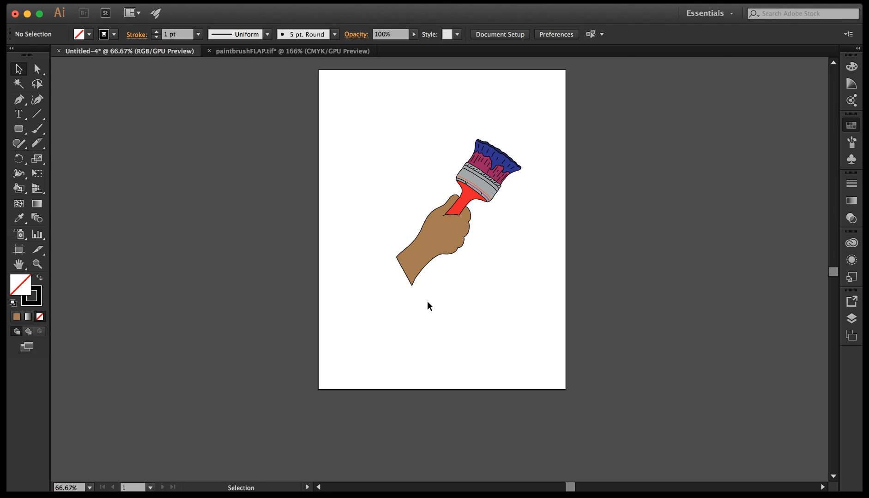
# Select the whole Live Paint group of hand and brush and fill all its regions with green.
pyautogui.press('super+equal')
pyautogui.press('super+equal')
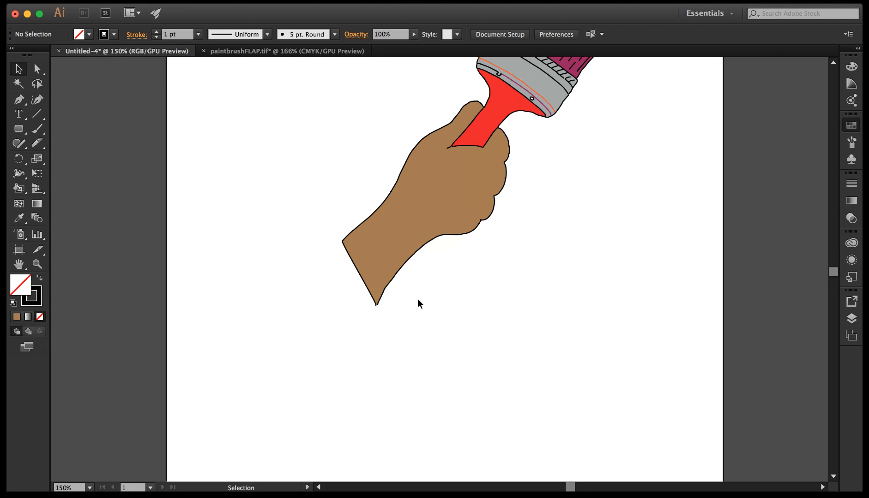
pyautogui.moveTo(518, 188); pyautogui.dragTo(475, 285)
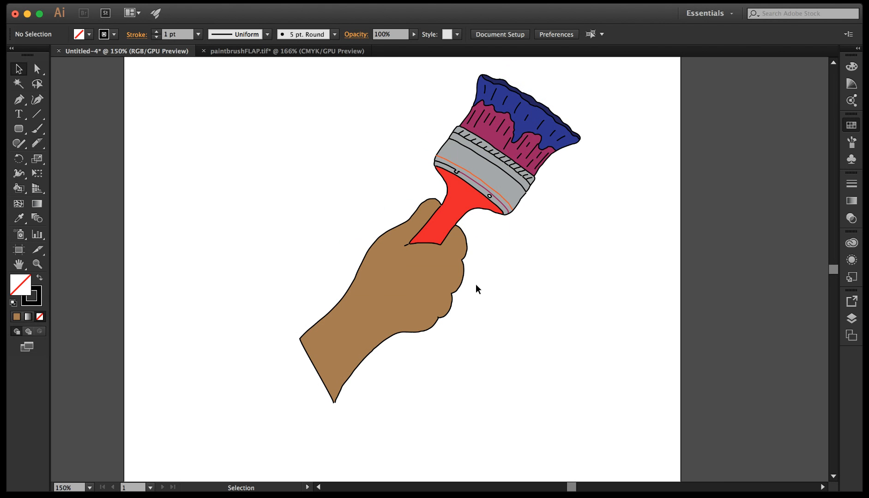
pyautogui.moveTo(233, 74)
pyautogui.mouseDown()
pyautogui.moveTo(597, 308)
pyautogui.moveTo(662, 374)
pyautogui.mouseUp()
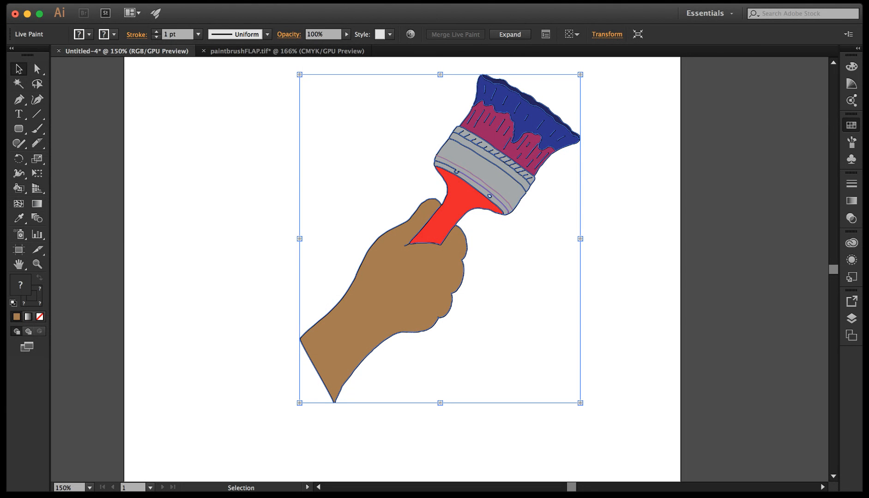
pyautogui.click(313, 330)
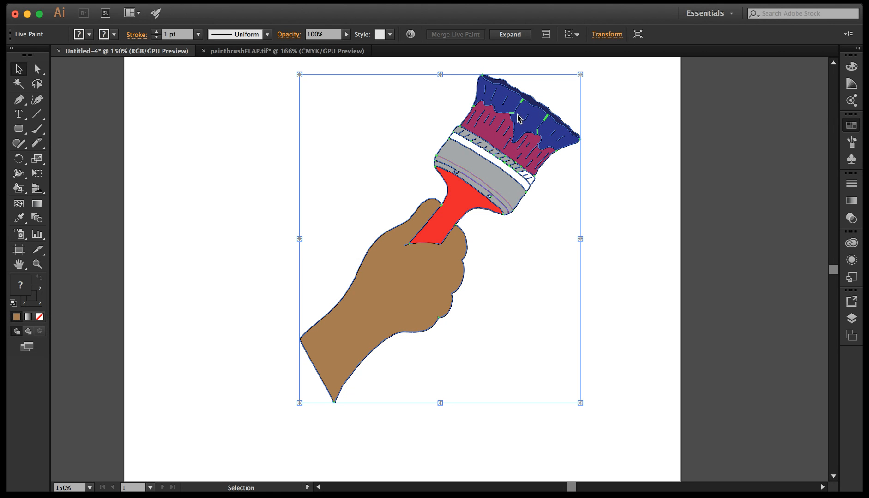
pyautogui.press('super+z')
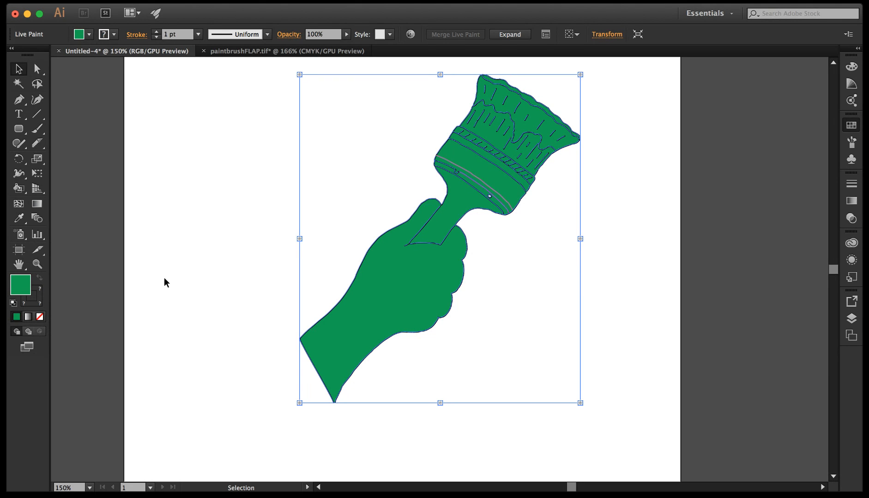
pyautogui.click(38, 305)
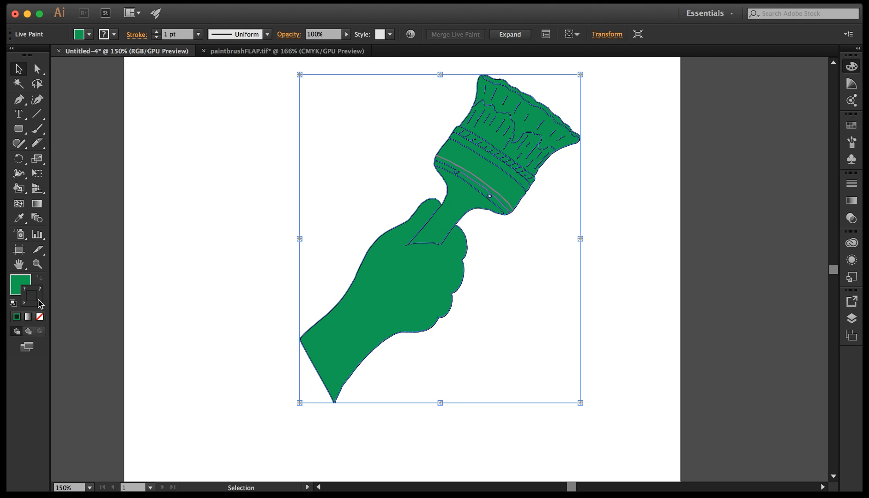
# With the Live Paint Bucket, fill the bare bristles with teal and the paint-covered bristles and wide metal band strip with orange.
pyautogui.click(18, 187)
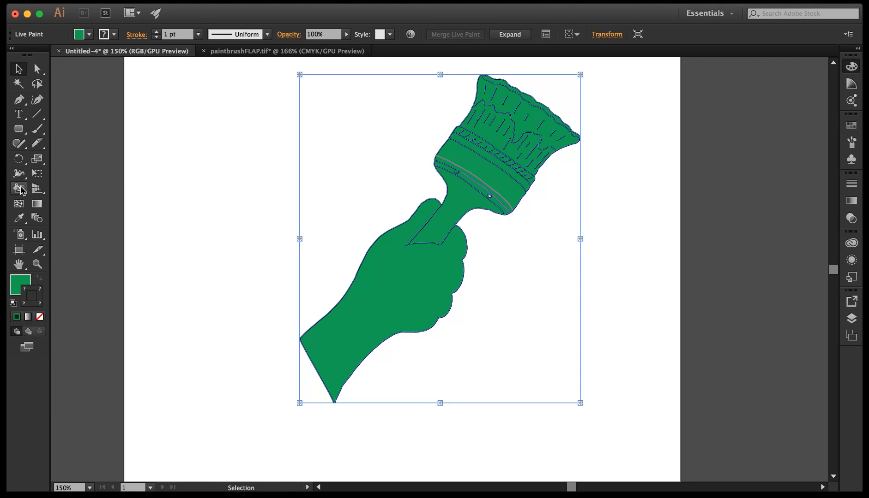
pyautogui.press('Right')
pyautogui.click(490, 175)
pyautogui.click(500, 131)
pyautogui.press('Down')
pyautogui.click(530, 111)
pyautogui.click(485, 93)
pyautogui.click(492, 167)
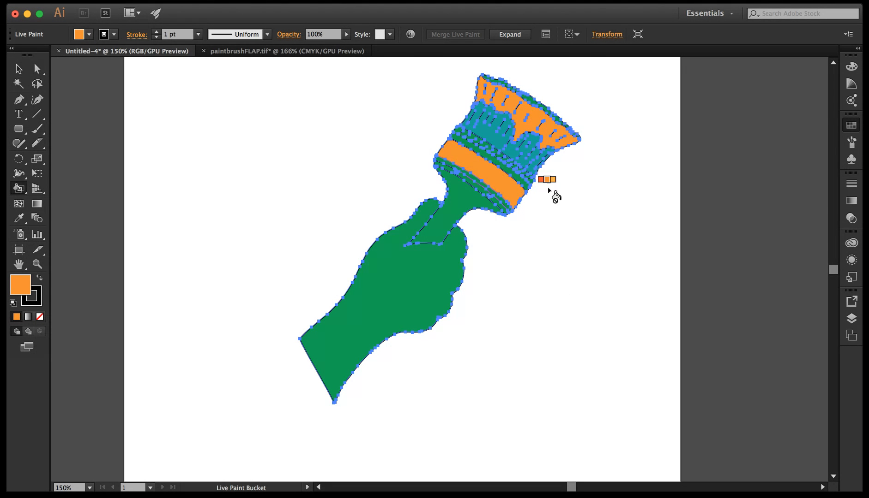
pyautogui.press('v')
pyautogui.click(669, 389)
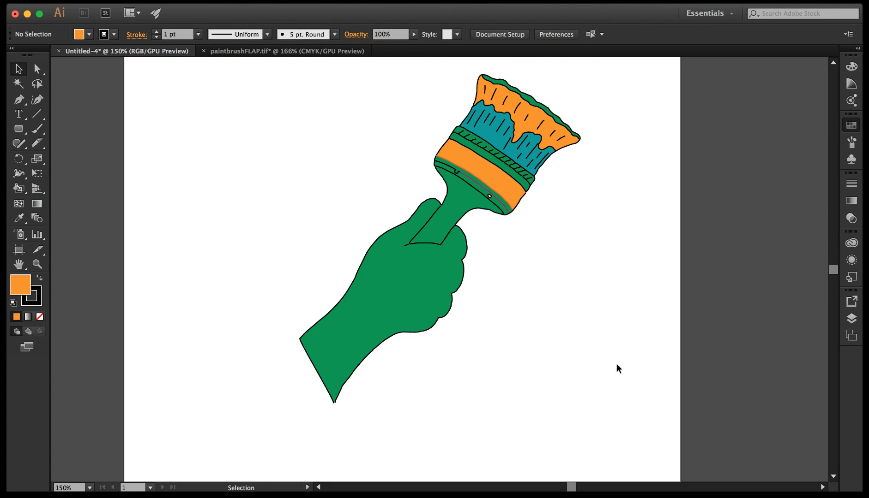
# Change the stroke of the whole Live Paint group to dark blue and deselect it.
pyautogui.click(434, 280)
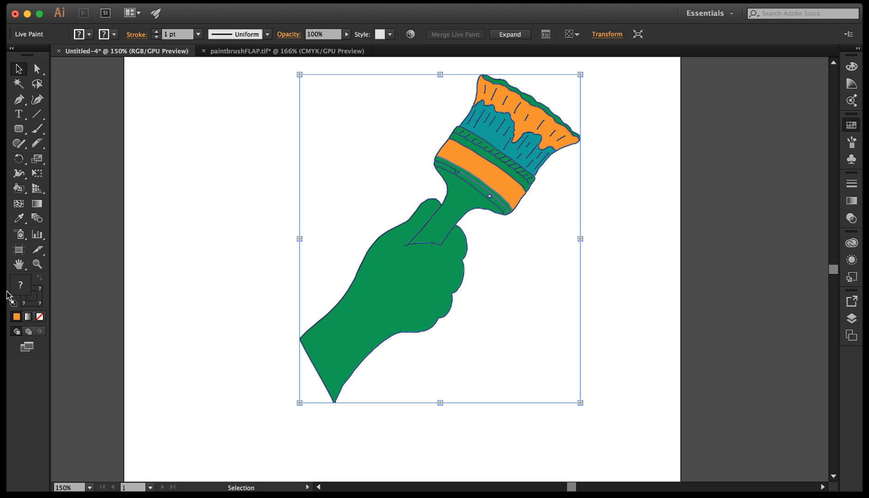
pyautogui.click(39, 302)
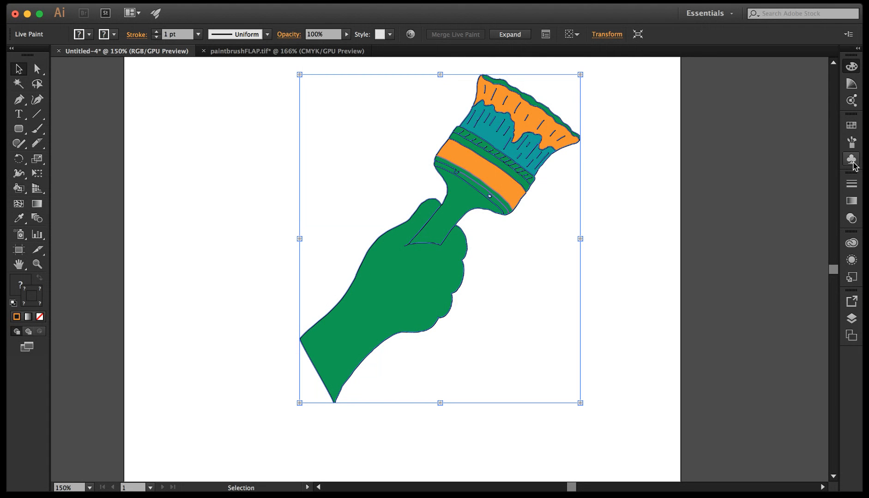
pyautogui.click(851, 125)
pyautogui.click(798, 146)
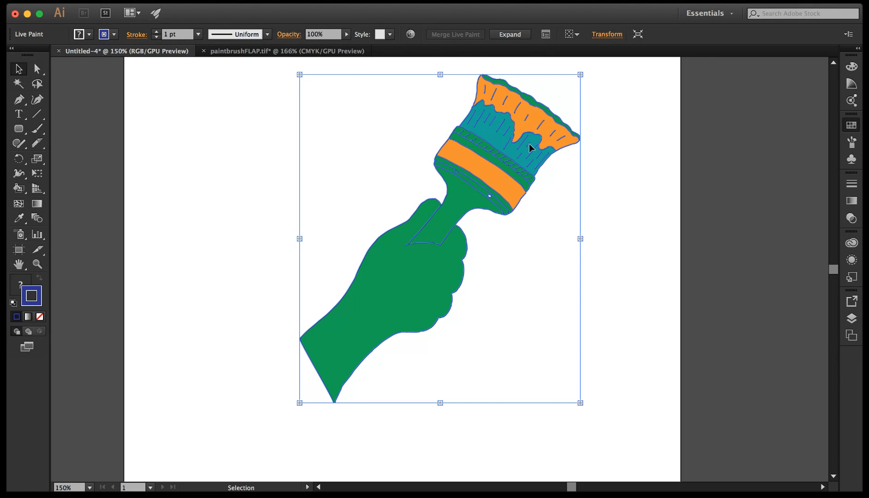
pyautogui.click(607, 224)
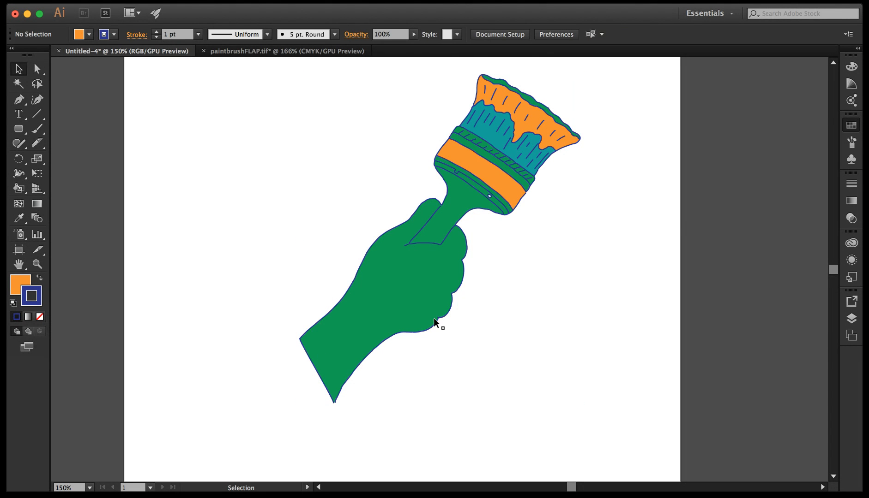
# Enter isolation mode for the Live Paint group and select one of the short bristle lines inside it.
pyautogui.click(466, 203)
pyautogui.click(663, 267)
pyautogui.doubleClick(481, 192)
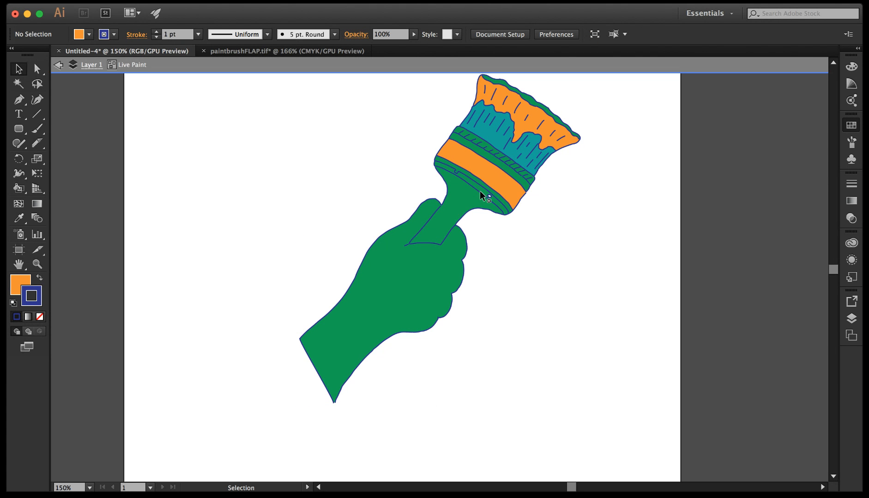
pyautogui.scroll(1, 500, 224)
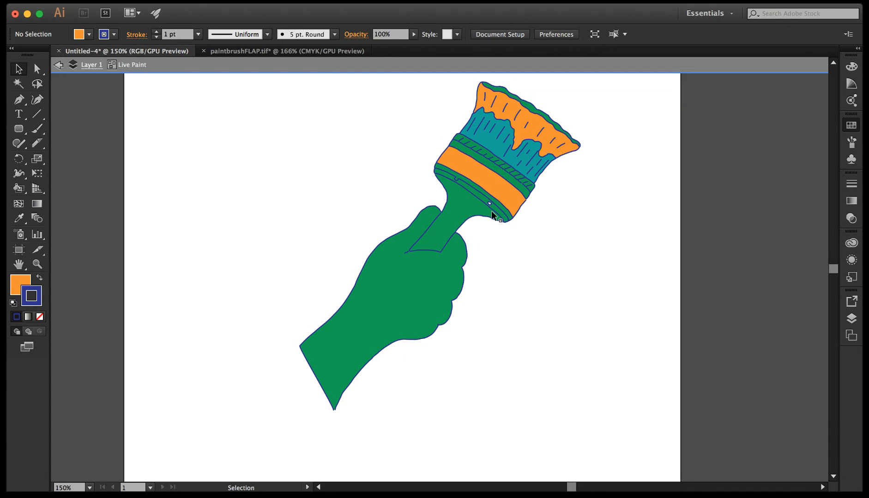
pyautogui.click(491, 209)
pyautogui.click(528, 173)
pyautogui.click(508, 149)
pyautogui.click(33, 67)
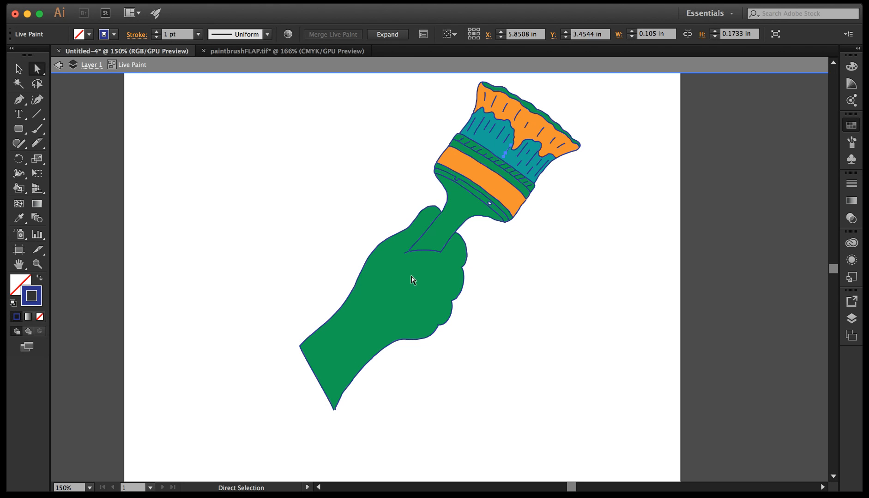
# Draw a line across the hand with the Pen tool, dipping in a U-shaped curve and reaching both edges of the outline.
pyautogui.click(18, 100)
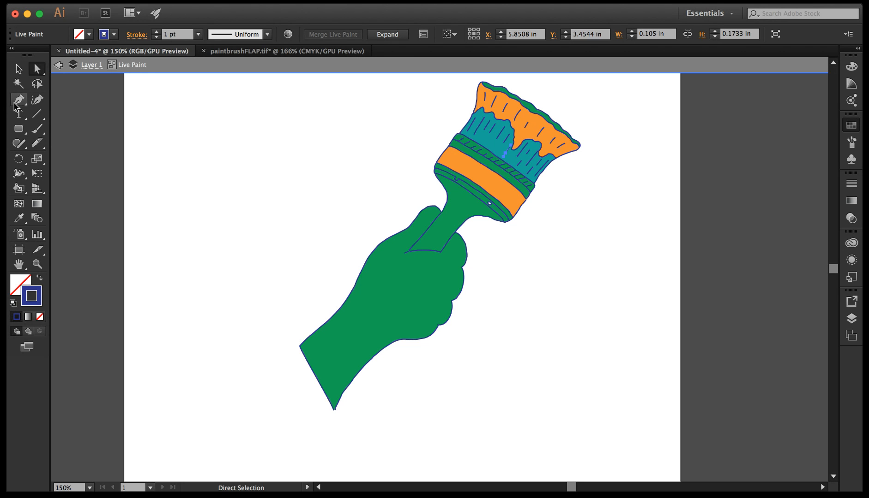
pyautogui.click(375, 269)
pyautogui.moveTo(403, 302); pyautogui.dragTo(437, 295)
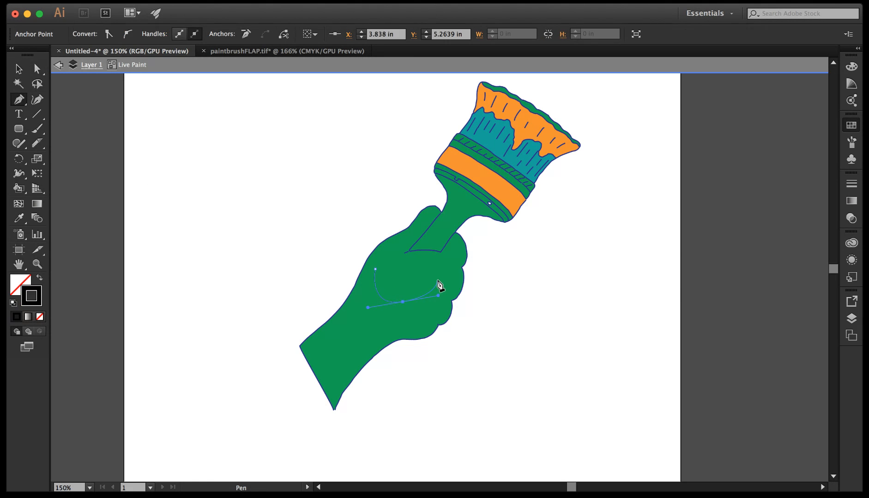
pyautogui.click(437, 271)
pyautogui.click(24, 98)
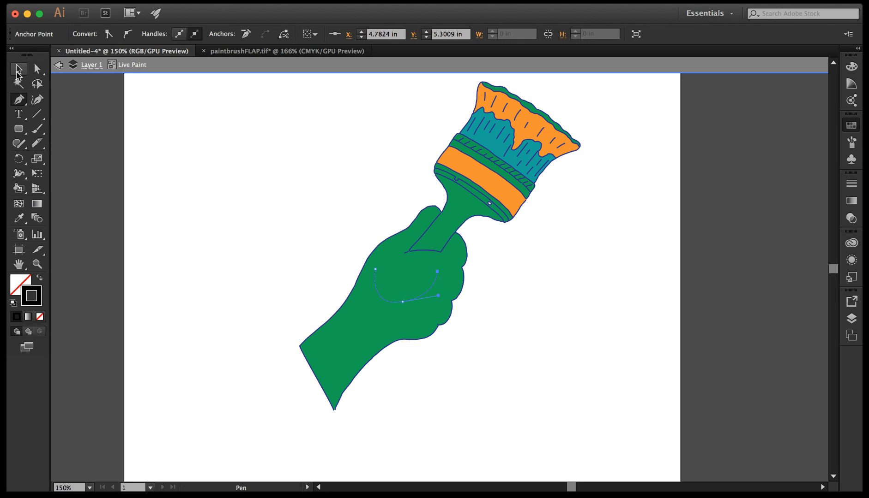
pyautogui.click(462, 269)
pyautogui.click(437, 271)
pyautogui.click(376, 269)
pyautogui.click(362, 269)
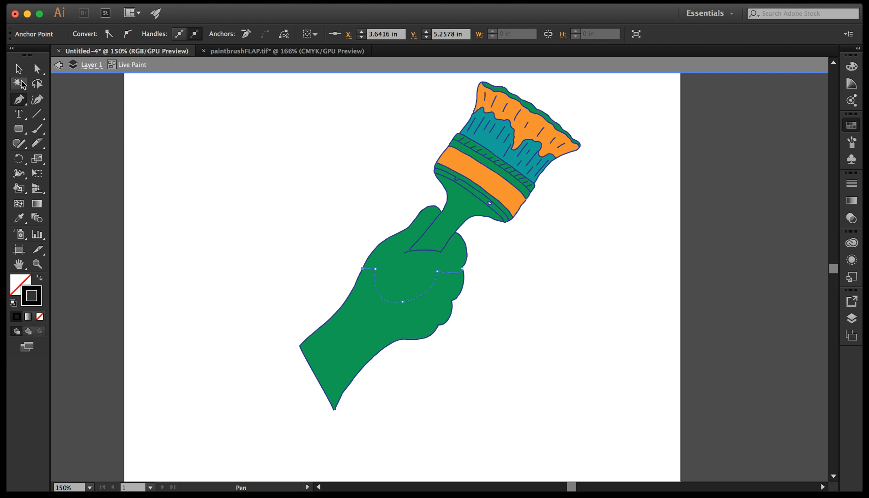
# Exit isolation mode and start the Live Paint Bucket on the hand region above the new line.
pyautogui.click(18, 71)
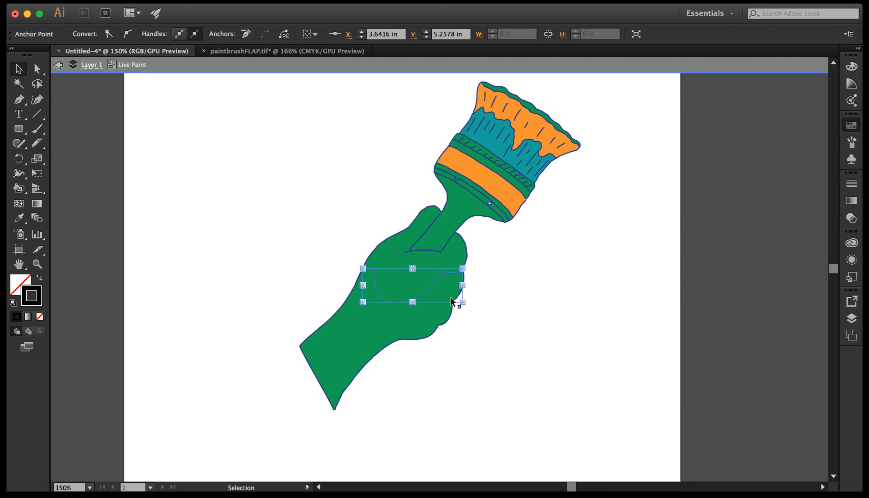
pyautogui.doubleClick(531, 295)
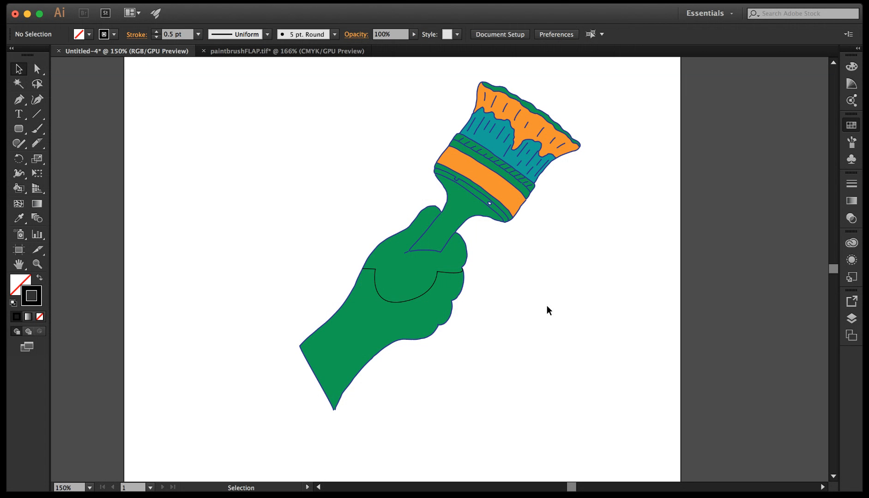
pyautogui.click(19, 188)
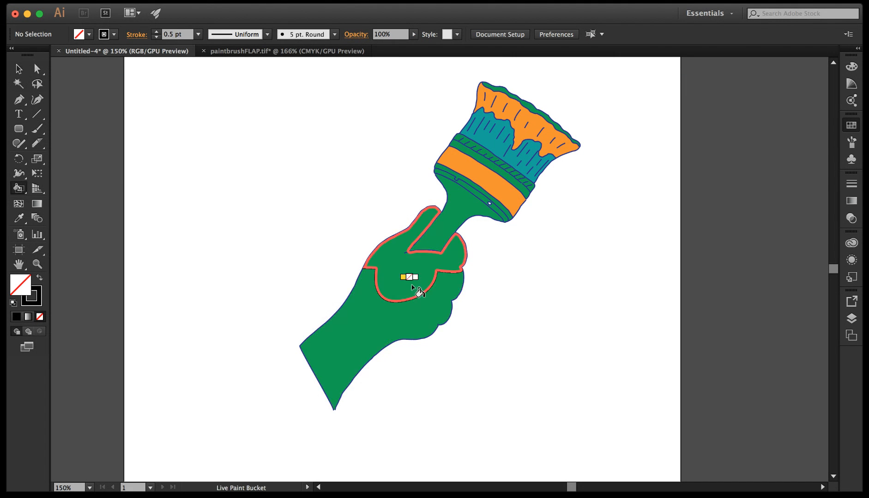